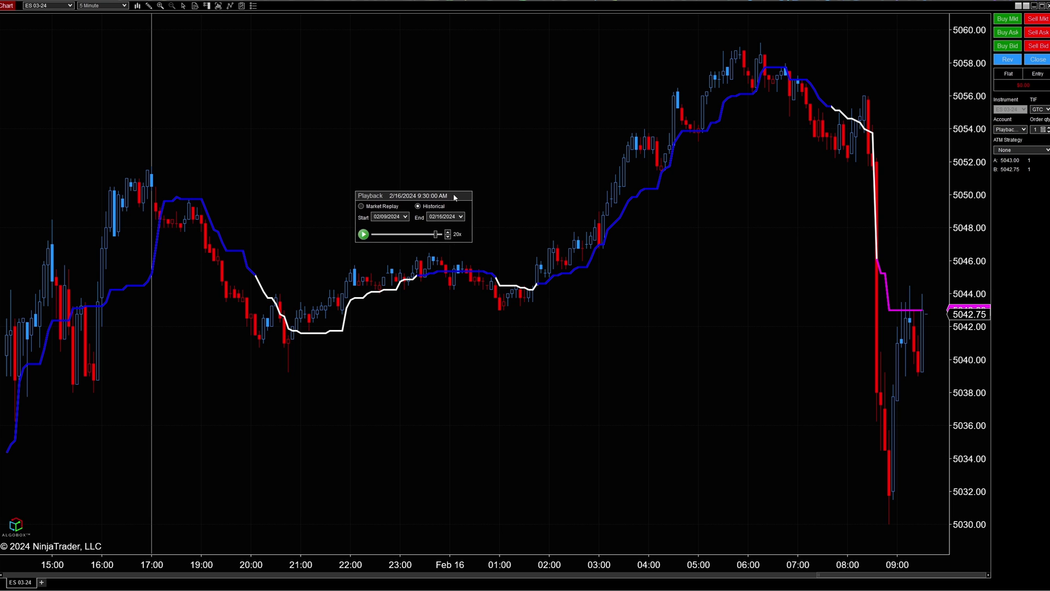
Step: Lower the playback speed from 20x to 1x and show the Chart Trader display options
{"action": "left_click", "coordinate": [433, 236]}
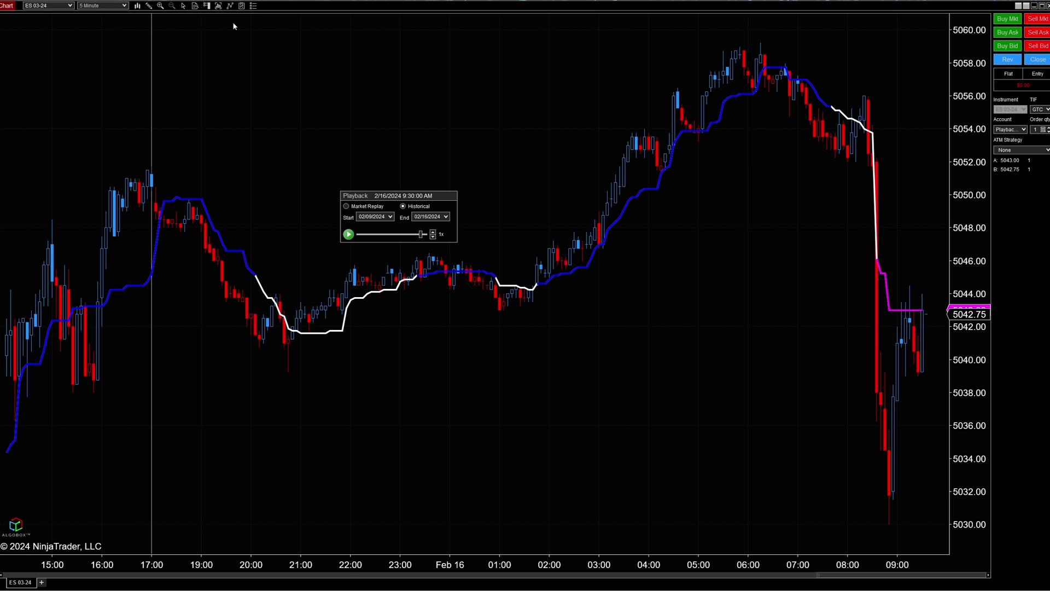
{"action": "left_click", "coordinate": [207, 5]}
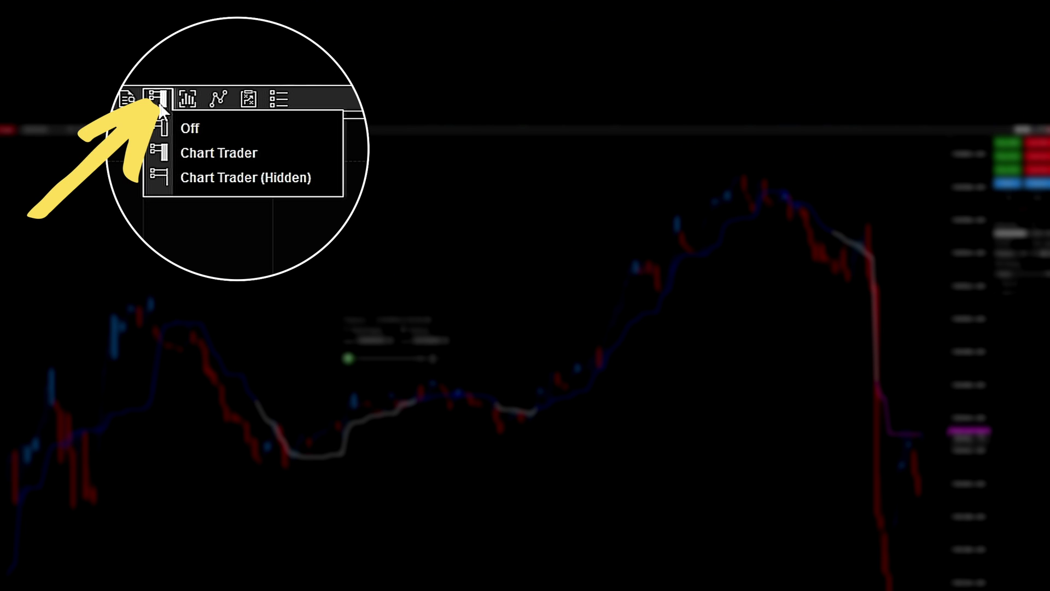
{"action": "left_click", "coordinate": [189, 129]}
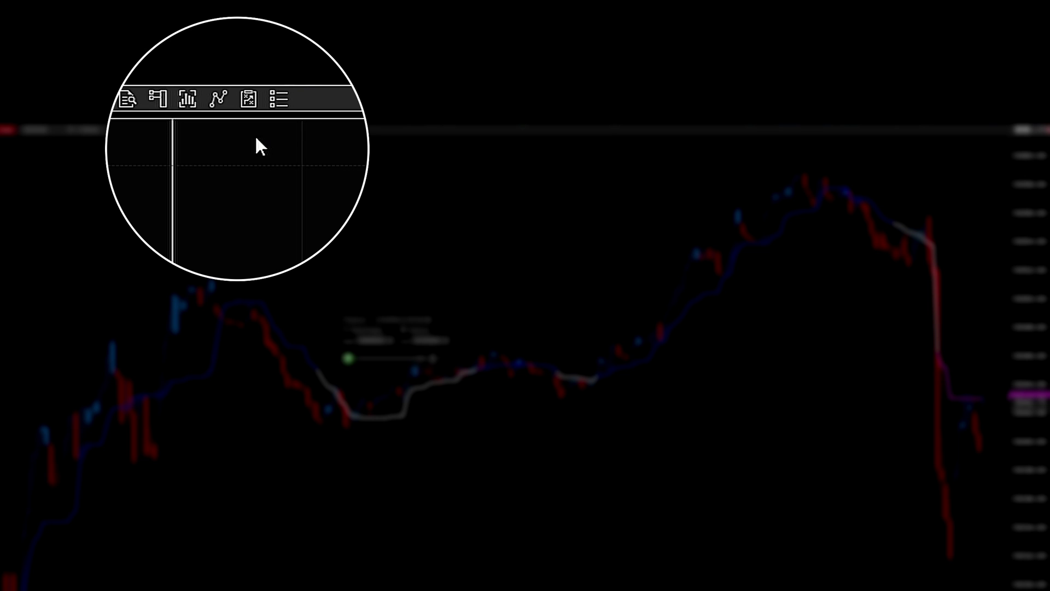
{"action": "left_click", "coordinate": [159, 99]}
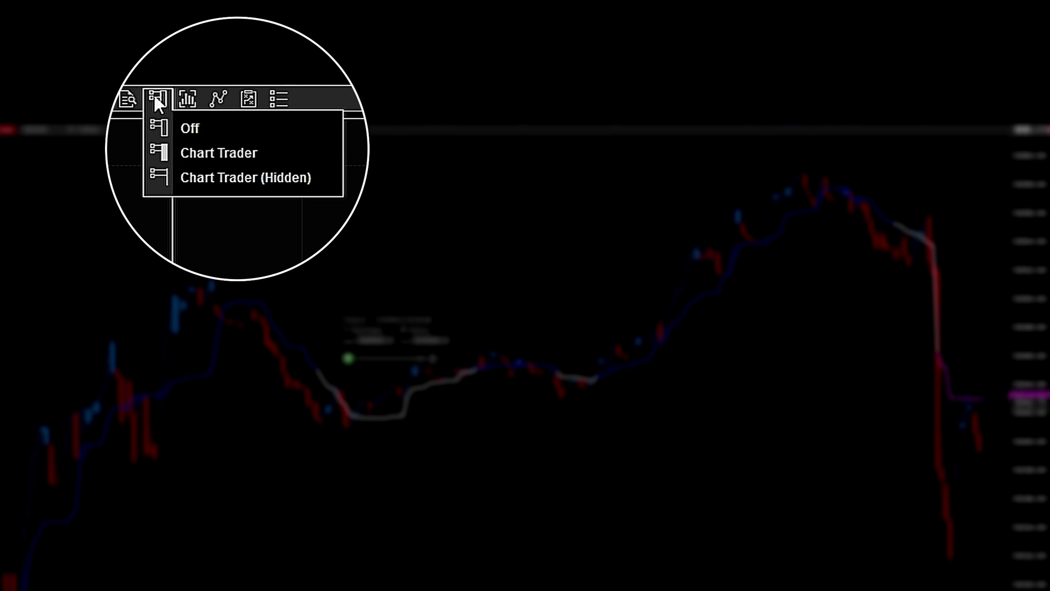
{"action": "left_click", "coordinate": [212, 158]}
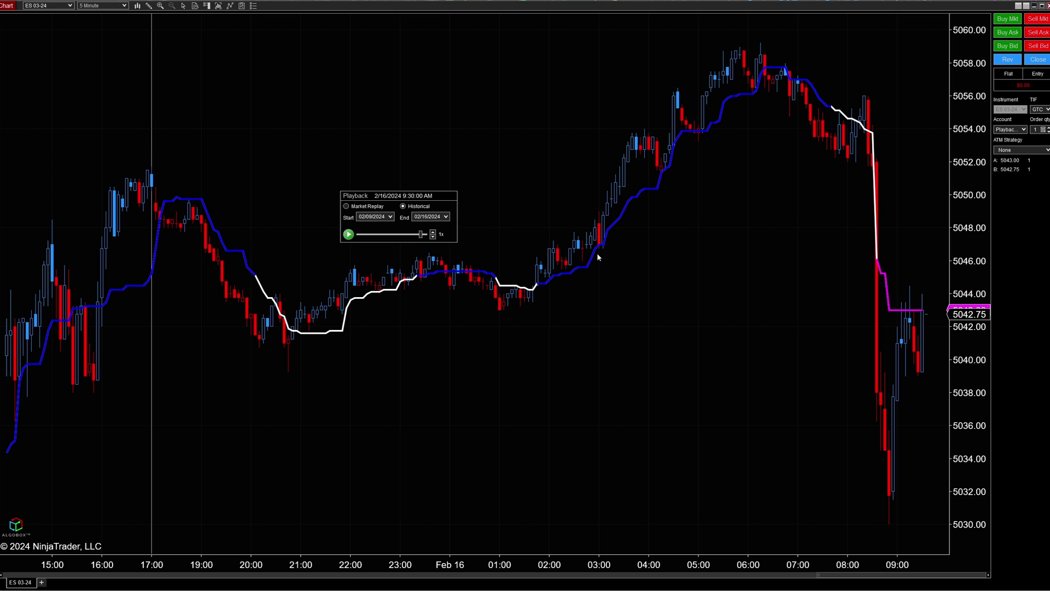
Step: Buy one ES contract, replay briefly, close at a profit, then buy again at 5044.00
{"action": "left_click", "coordinate": [1008, 18]}
{"action": "scroll", "coordinate": [742, 293], "scroll_direction": "down", "scroll_amount": 3}
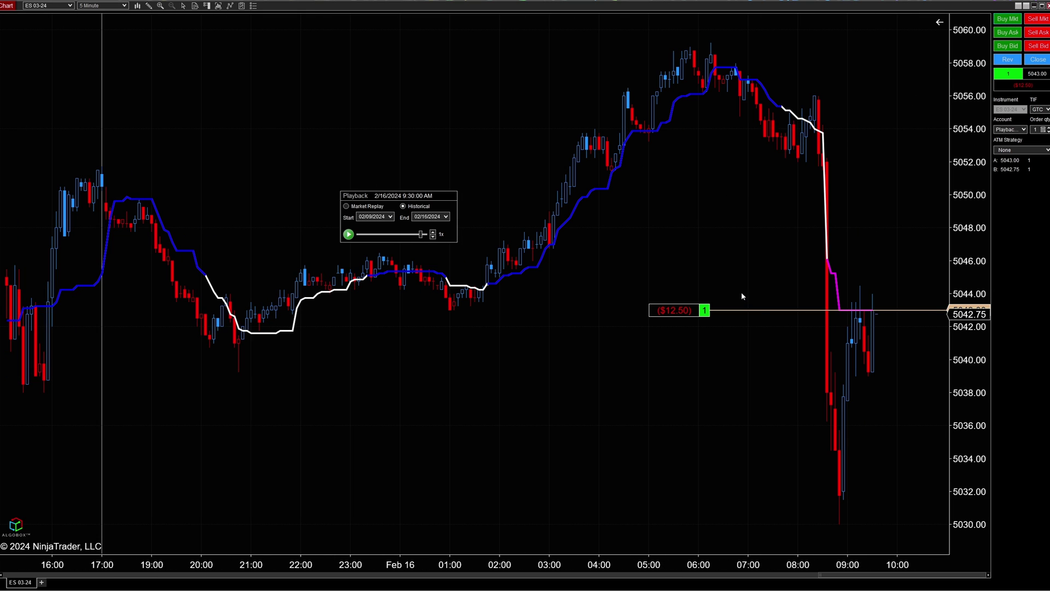
{"action": "left_click", "coordinate": [350, 236]}
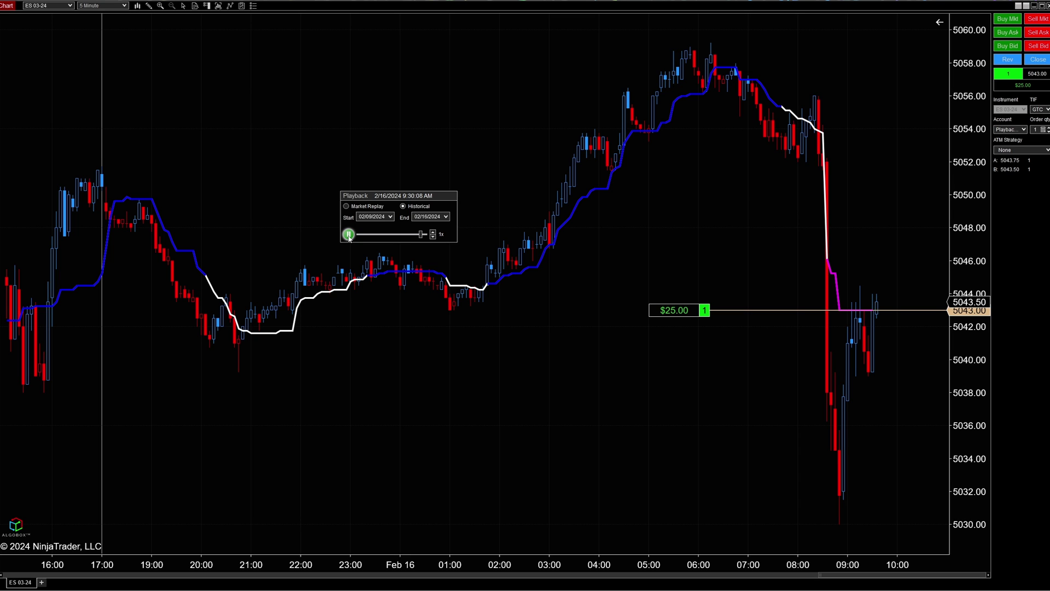
{"action": "left_click", "coordinate": [348, 234]}
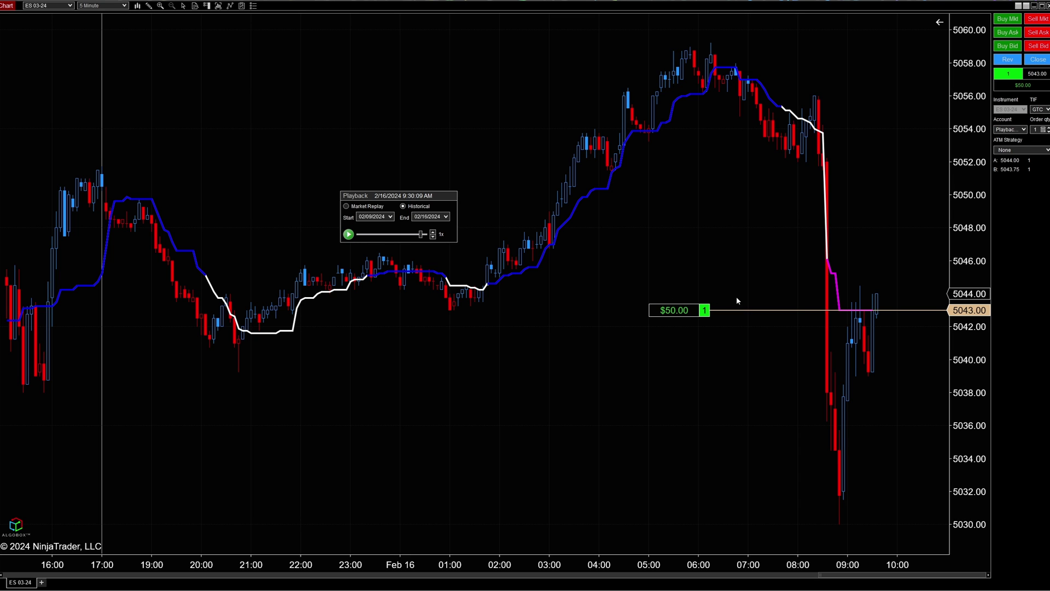
{"action": "left_click", "coordinate": [1039, 60]}
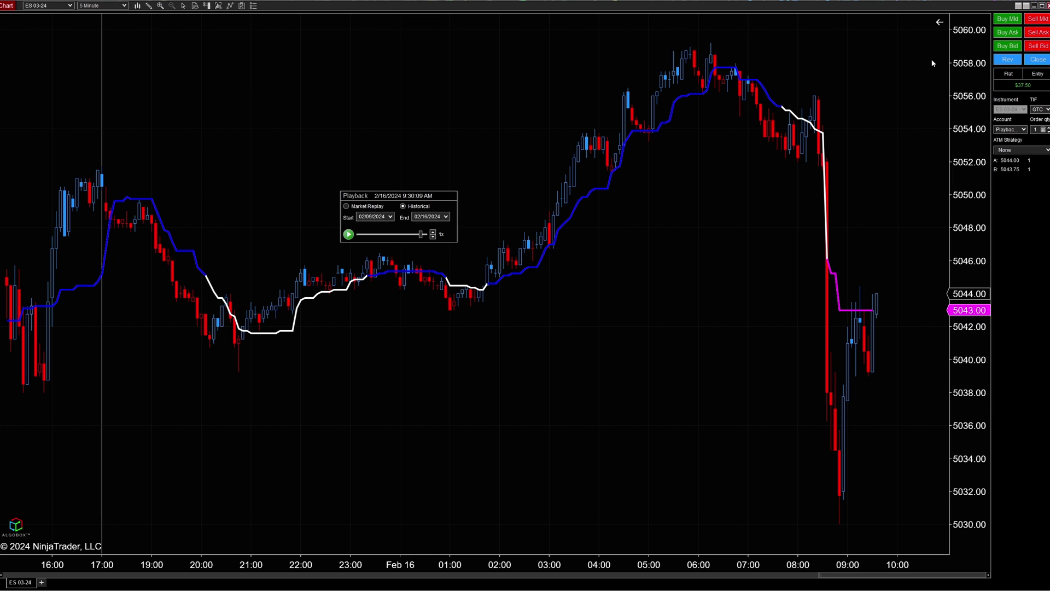
{"action": "left_click", "coordinate": [1009, 22]}
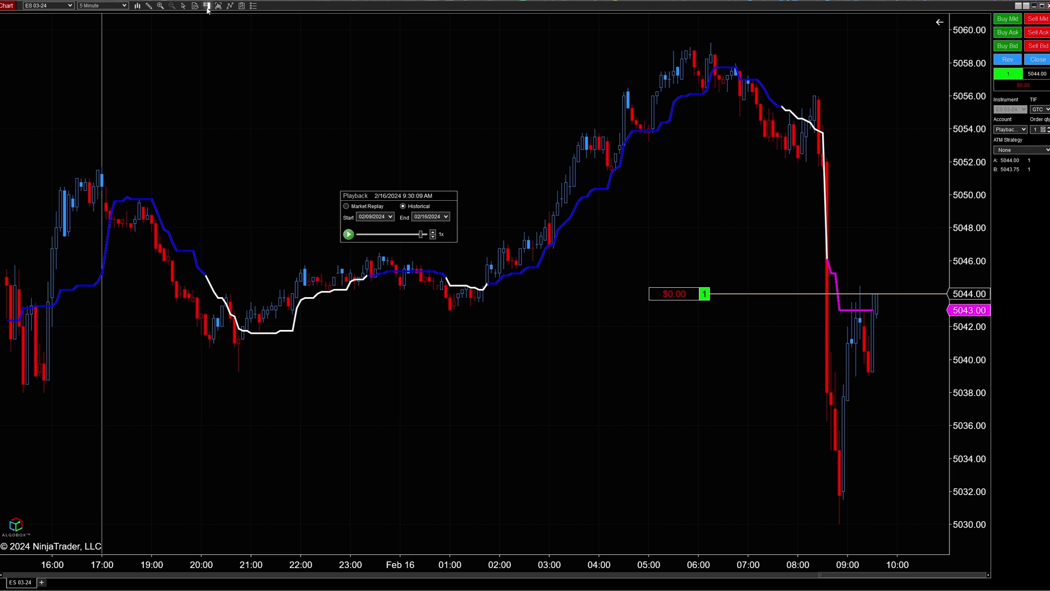
Step: Add a sell limit at 5049.25 and sell stop at 5035.75, then move them to 5045.25 and 5041.50
{"action": "right_click", "coordinate": [747, 210]}
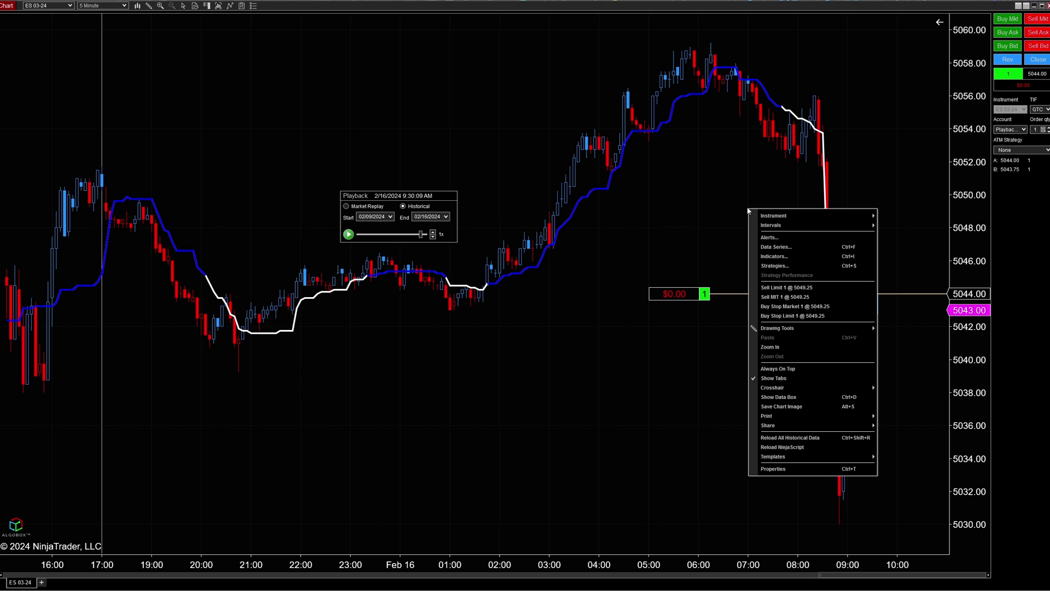
{"action": "left_click", "coordinate": [773, 287]}
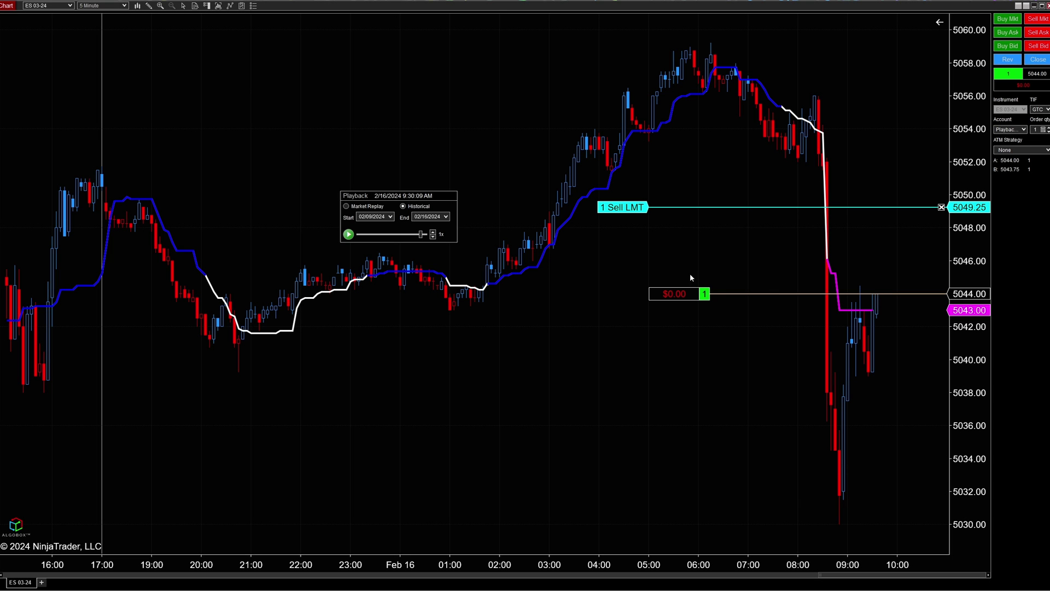
{"action": "right_click", "coordinate": [705, 430]}
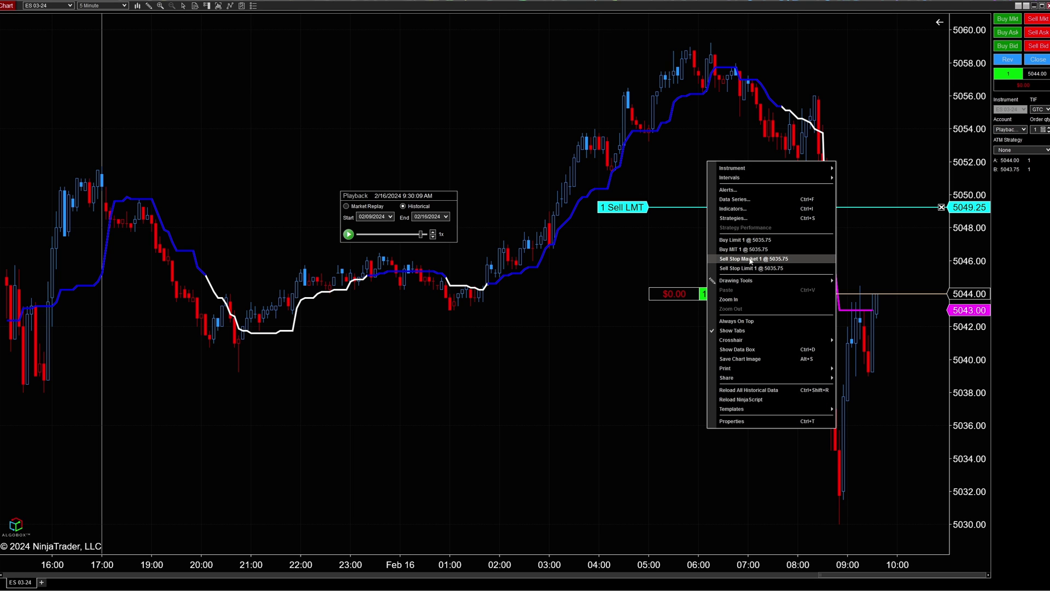
{"action": "left_click", "coordinate": [750, 260]}
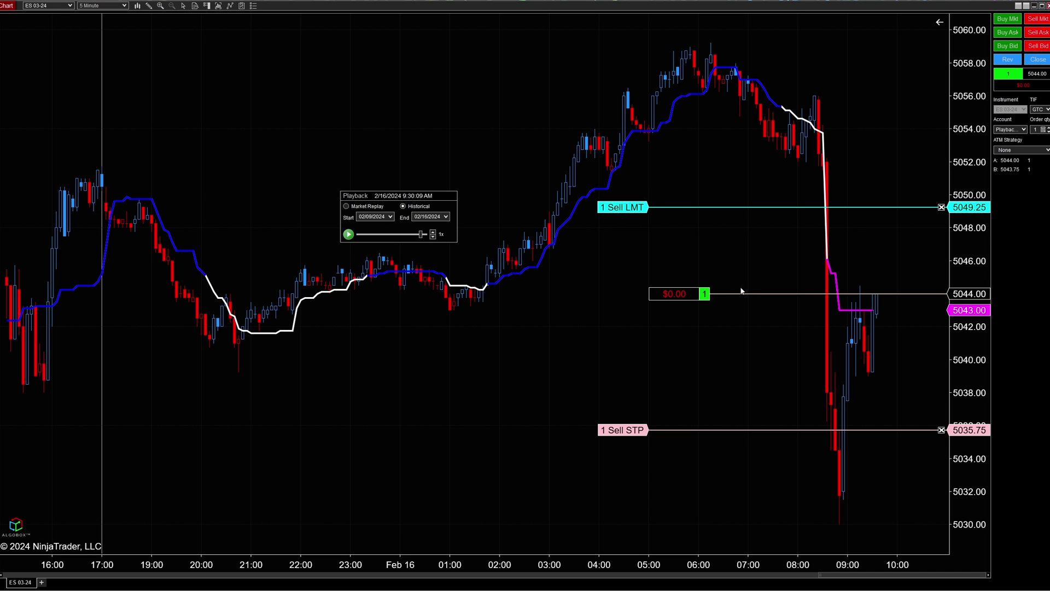
{"action": "left_click_drag", "start_coordinate": [659, 430], "coordinate": [714, 341]}
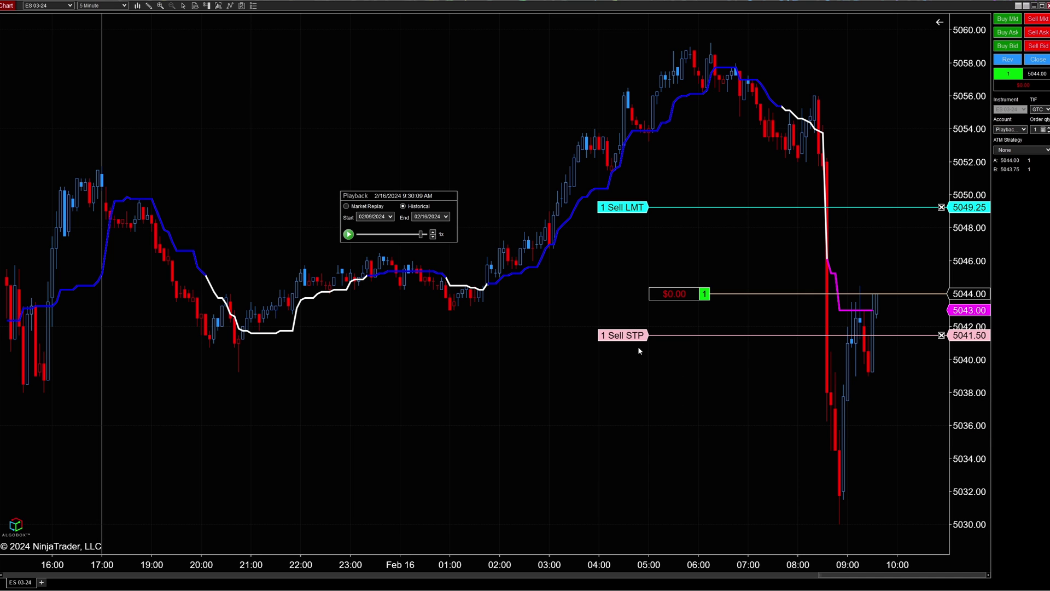
{"action": "left_click_drag", "start_coordinate": [671, 213], "coordinate": [681, 273]}
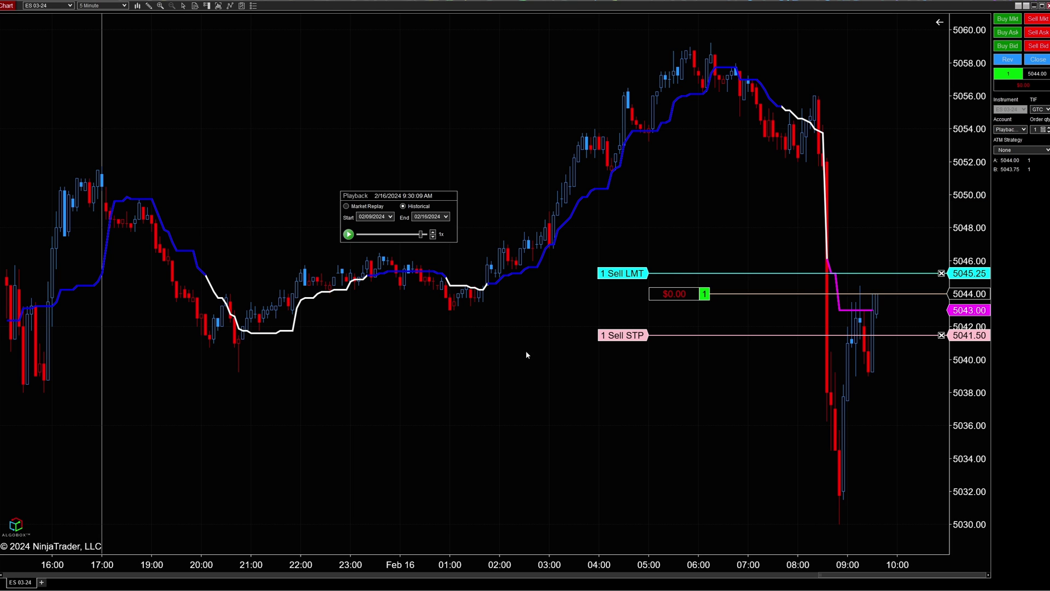
Step: Resume the replay, raise playback speed to 6x, then pause
{"action": "left_click", "coordinate": [349, 234]}
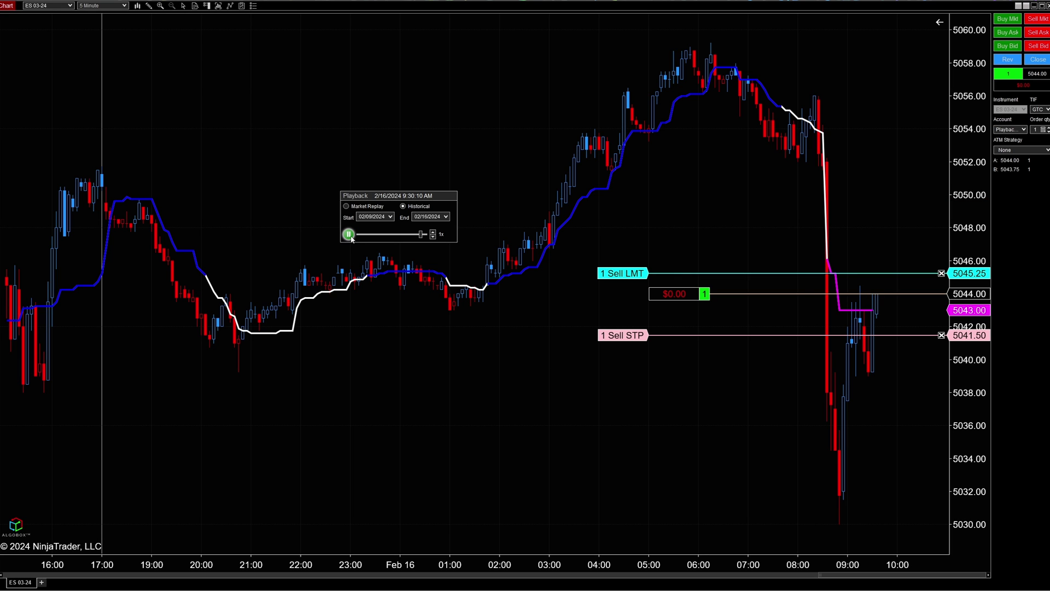
{"action": "left_click", "coordinate": [433, 233]}
{"action": "left_click", "coordinate": [433, 232]}
{"action": "left_click", "coordinate": [433, 233]}
{"action": "left_click", "coordinate": [348, 235]}
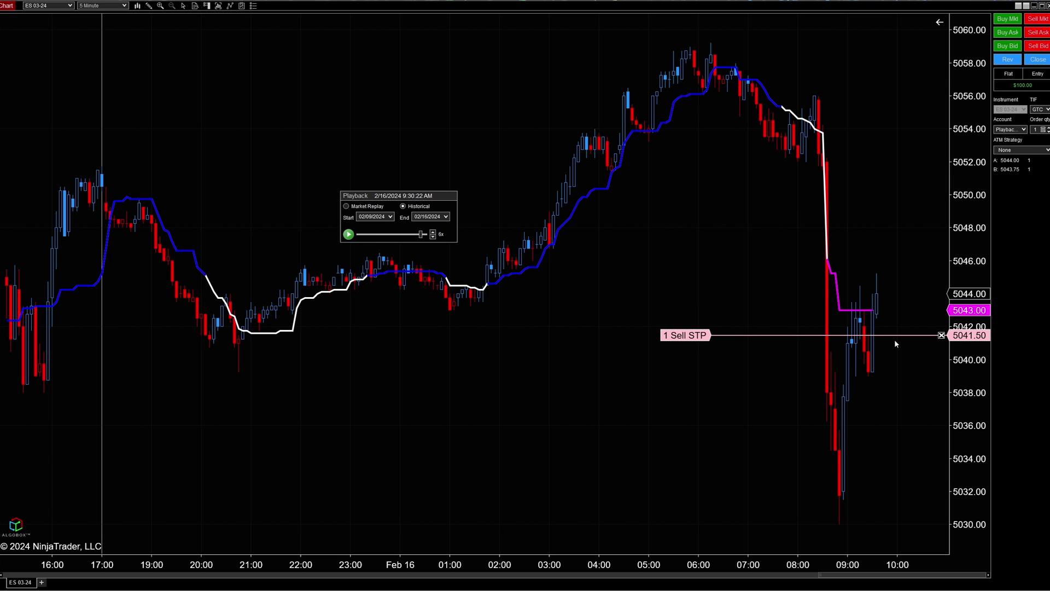
Step: Replay faster and pause once the sell stop fills a short at 5041.50
{"action": "left_click", "coordinate": [349, 234]}
{"action": "left_click", "coordinate": [434, 234]}
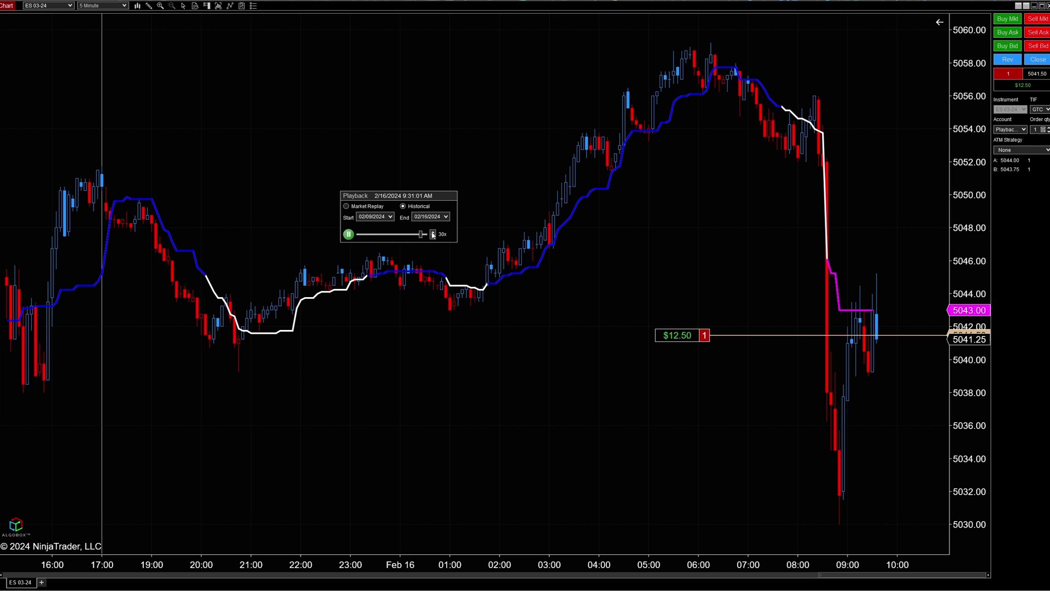
{"action": "left_click", "coordinate": [348, 234]}
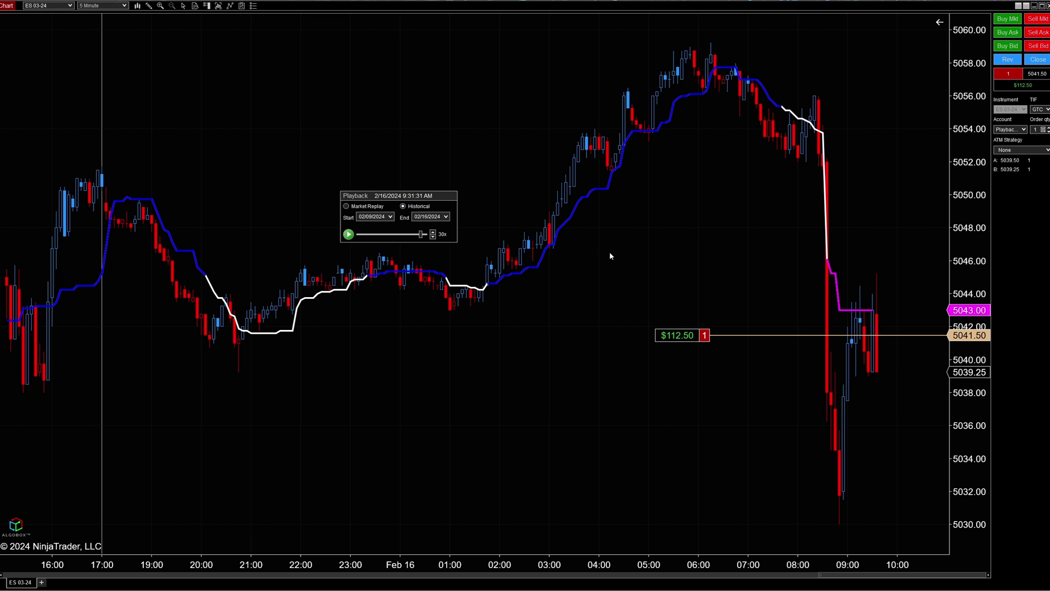
{"action": "key", "text": "ctrl+z"}
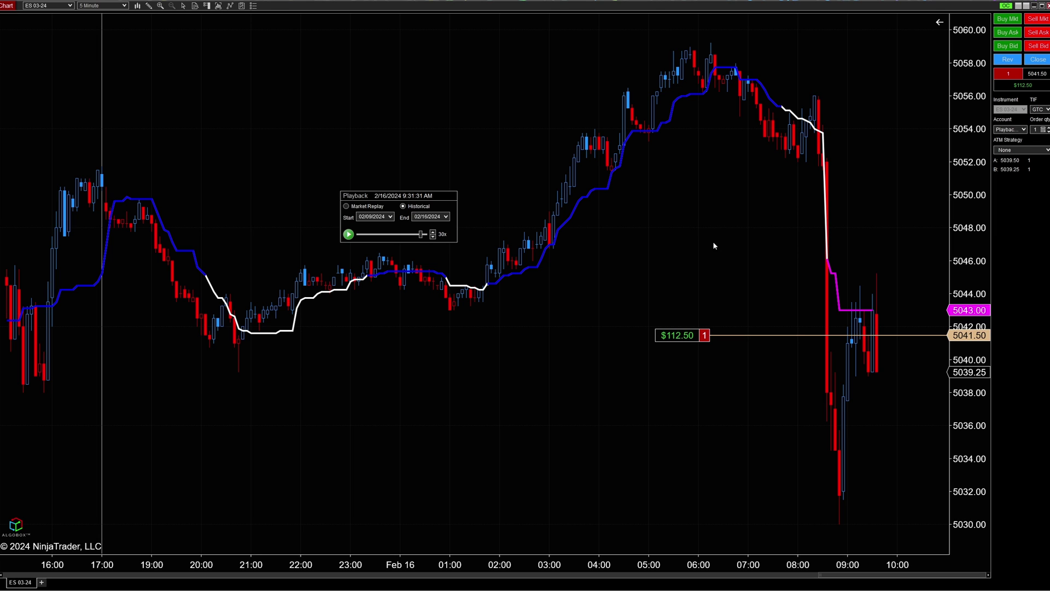
Step: Add a buy stop at 5045.75 and buy limit at 5034.25, then move them to 5044.25 and 5038.25
{"action": "right_click", "coordinate": [714, 212]}
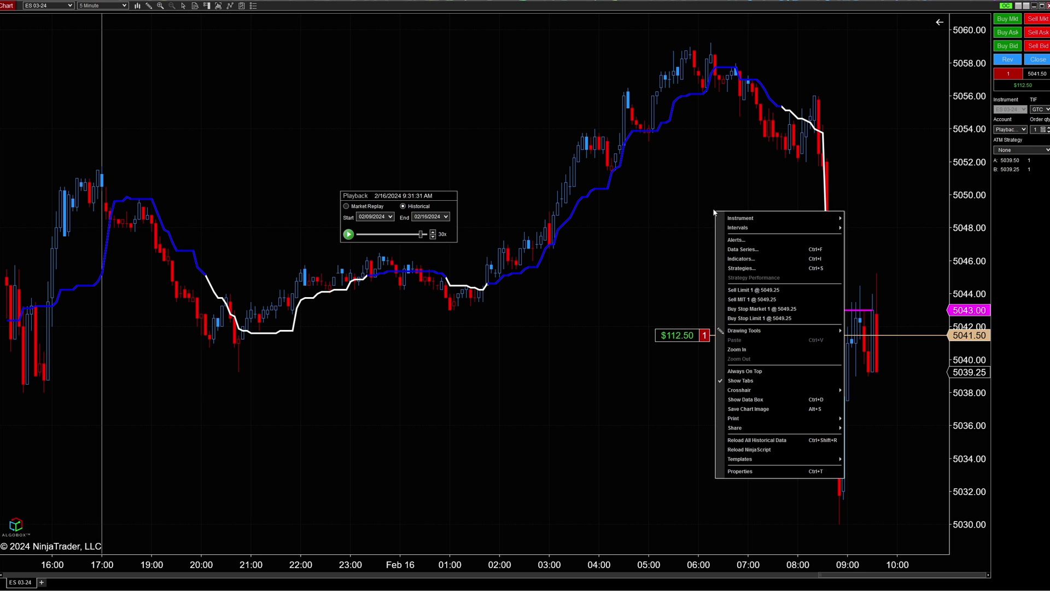
{"action": "right_click", "coordinate": [748, 266]}
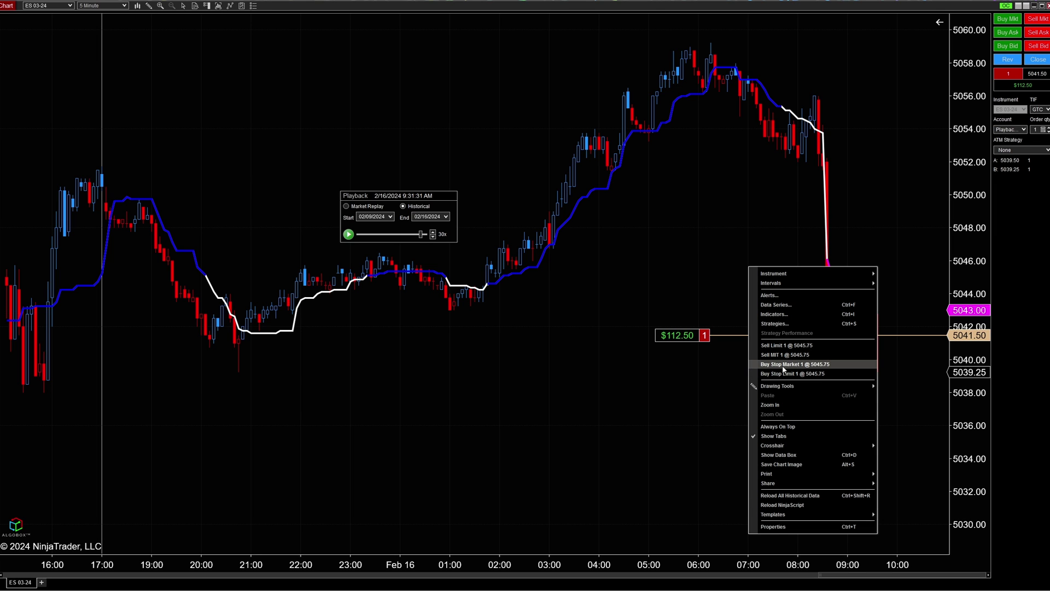
{"action": "left_click", "coordinate": [779, 364]}
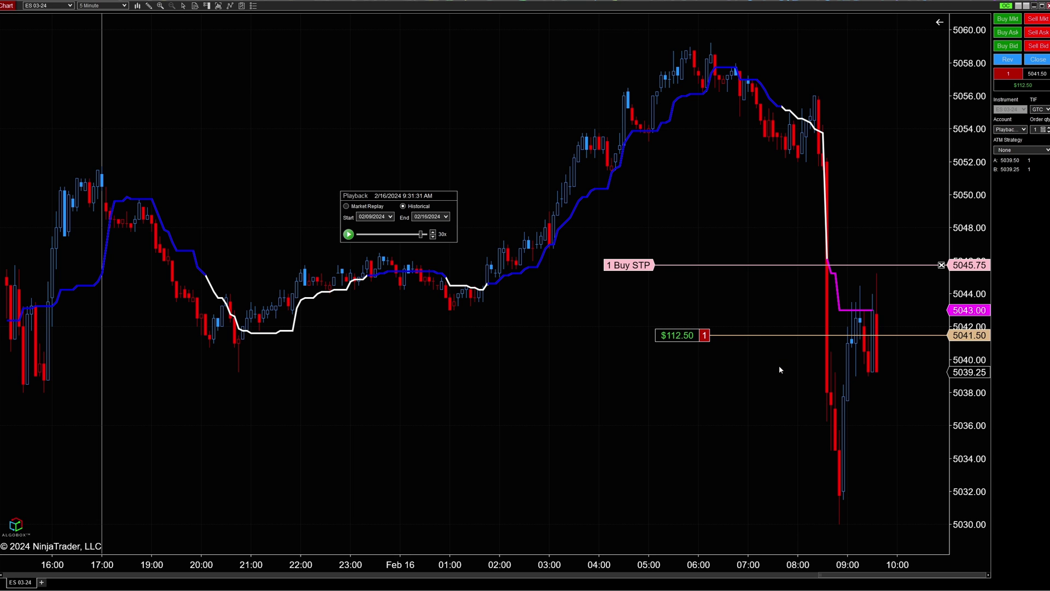
{"action": "right_click", "coordinate": [741, 452]}
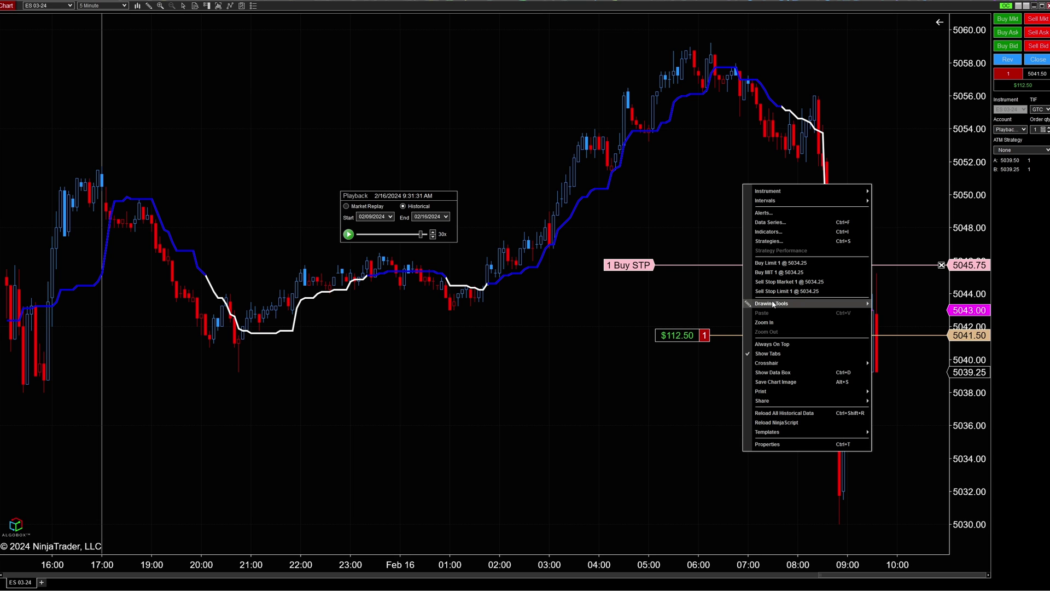
{"action": "left_click", "coordinate": [774, 263]}
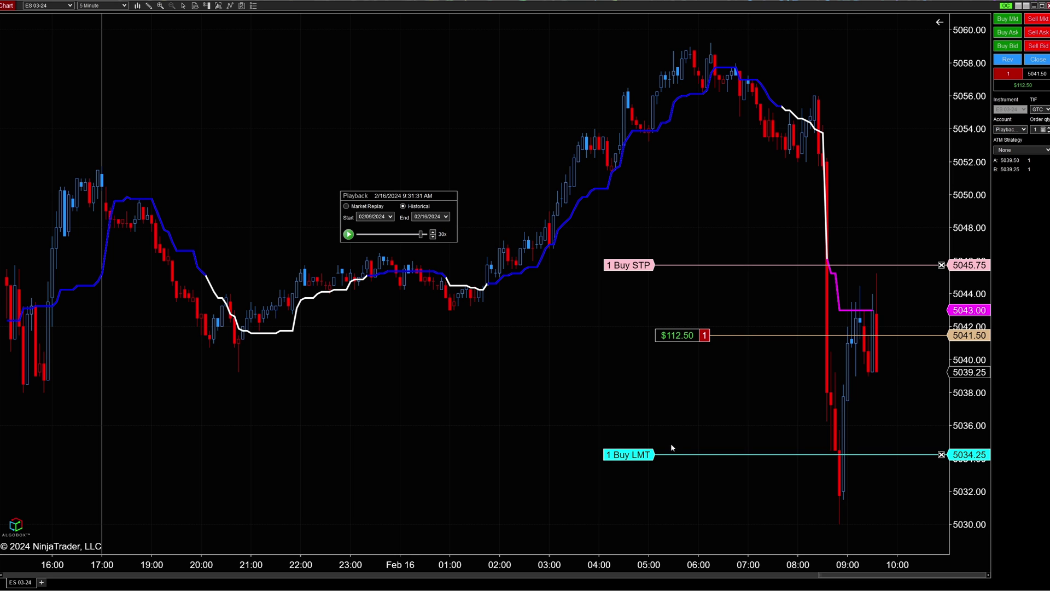
{"action": "left_click_drag", "start_coordinate": [651, 449], "coordinate": [676, 388]}
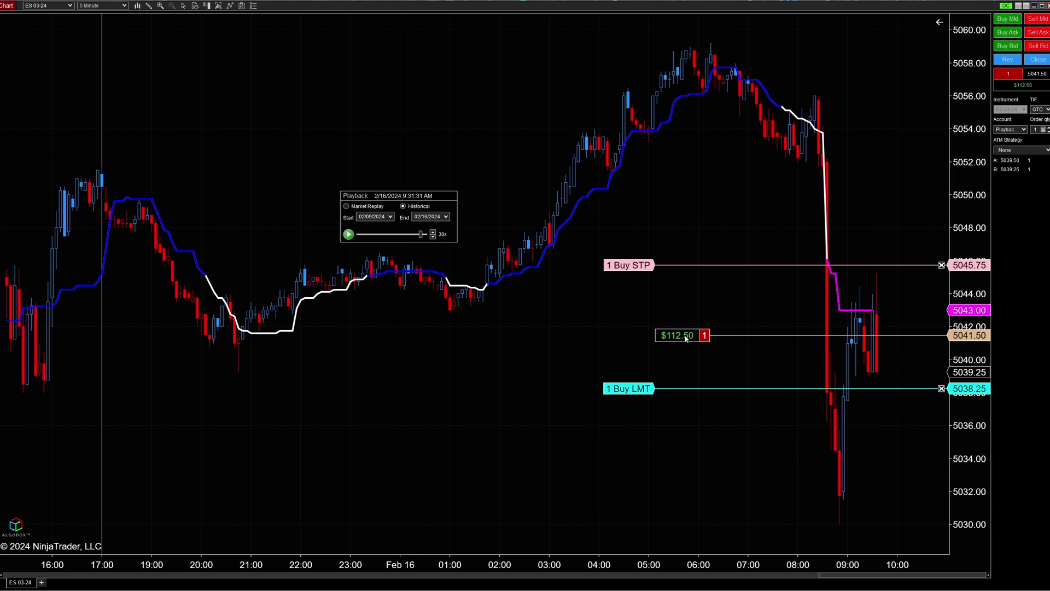
{"action": "left_click_drag", "start_coordinate": [651, 272], "coordinate": [654, 292]}
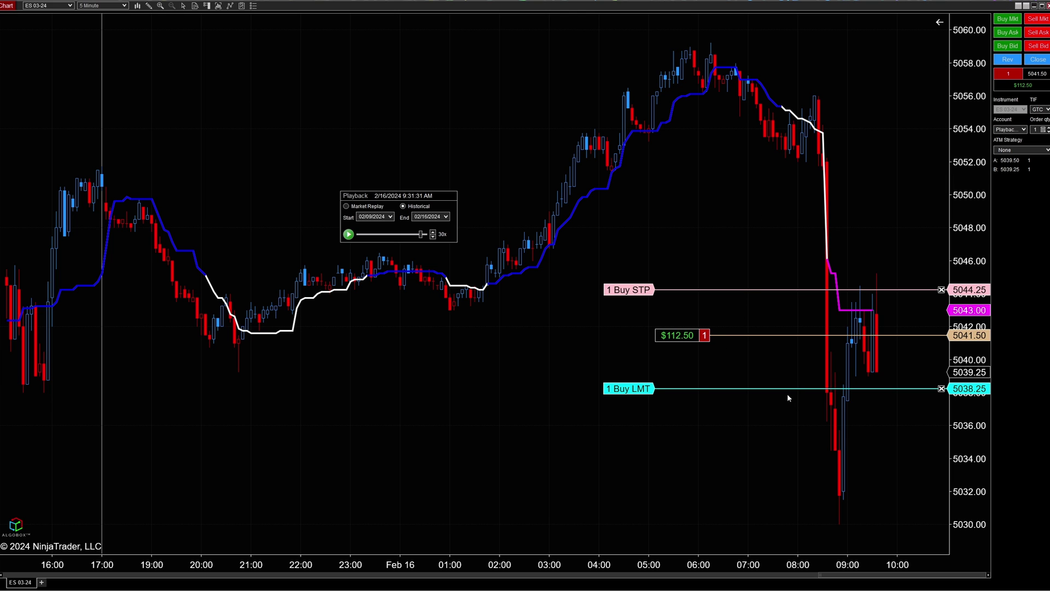
Step: Replay until the buy limit fills for $262.50, then enter a new one-contract market position at 5036.50
{"action": "left_click", "coordinate": [350, 235]}
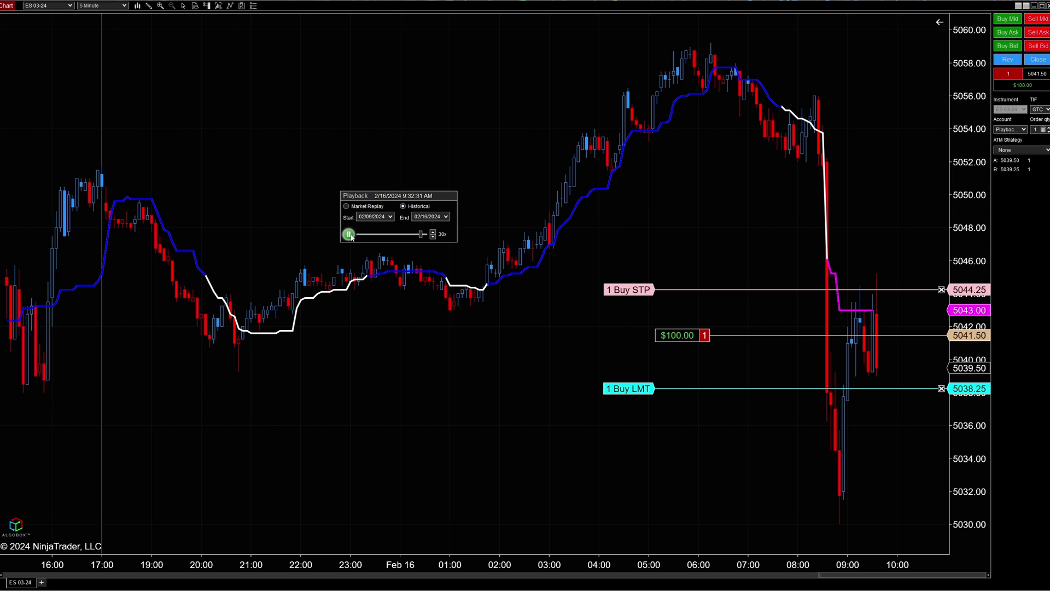
{"action": "left_click", "coordinate": [350, 234]}
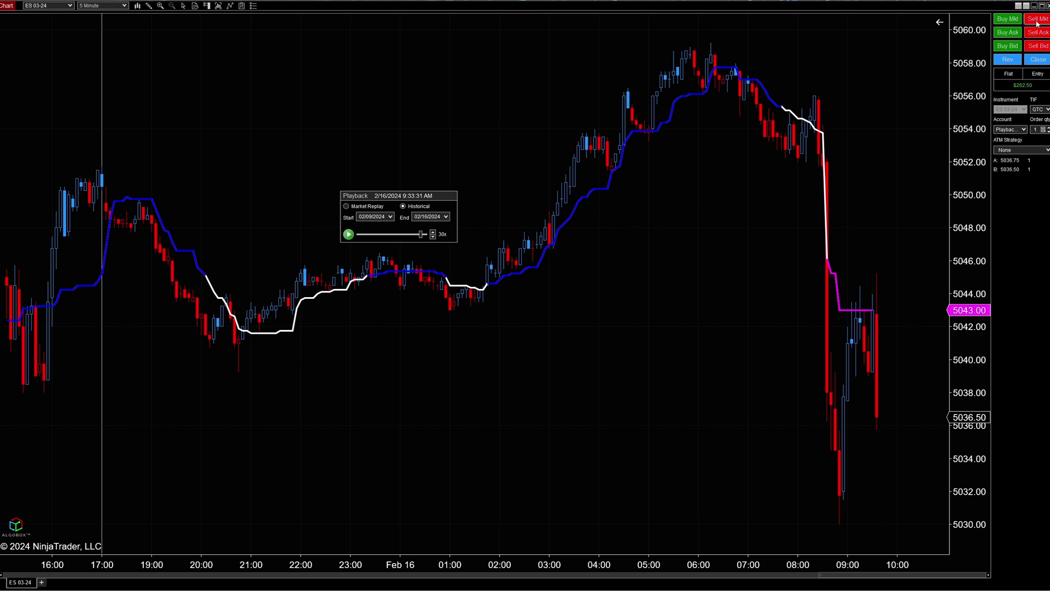
{"action": "left_click", "coordinate": [1011, 19]}
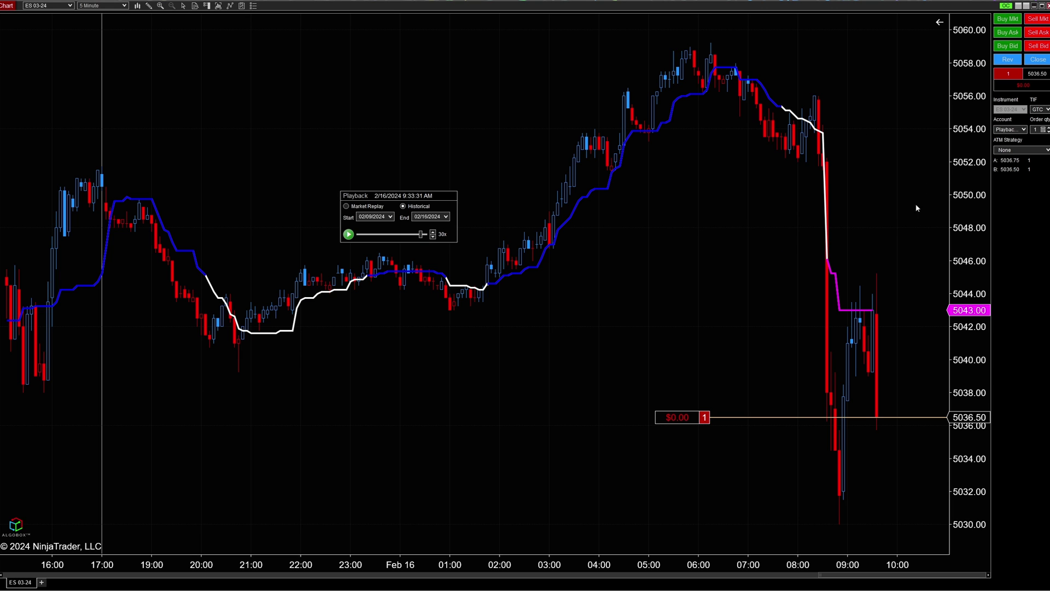
Step: Place a buy stop at 5040.75 and a buy limit at 5031.75, then drag the limit to 5025.25
{"action": "right_click", "coordinate": [773, 348]}
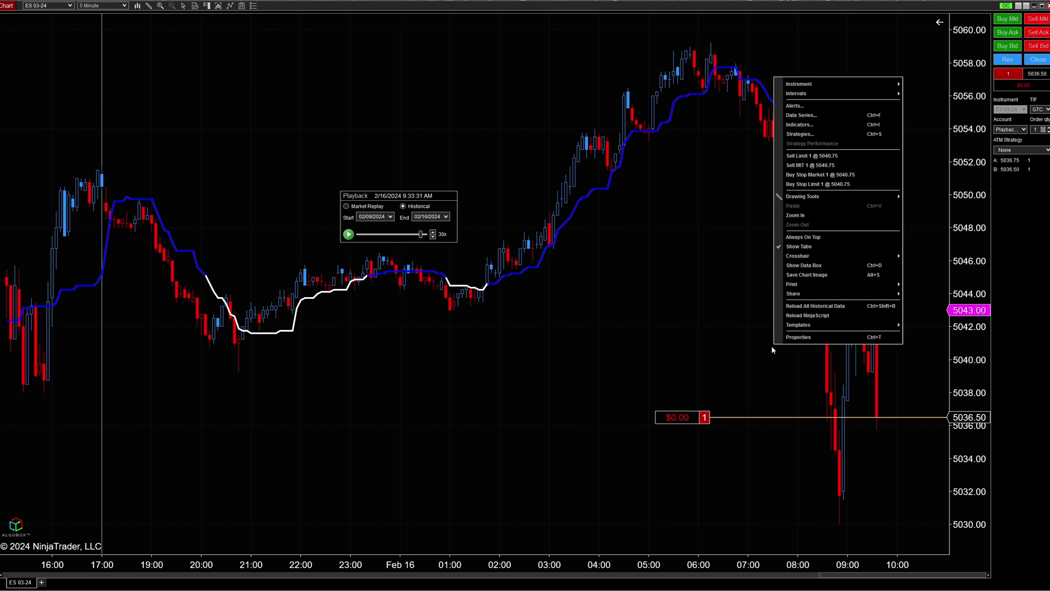
{"action": "left_click", "coordinate": [800, 175]}
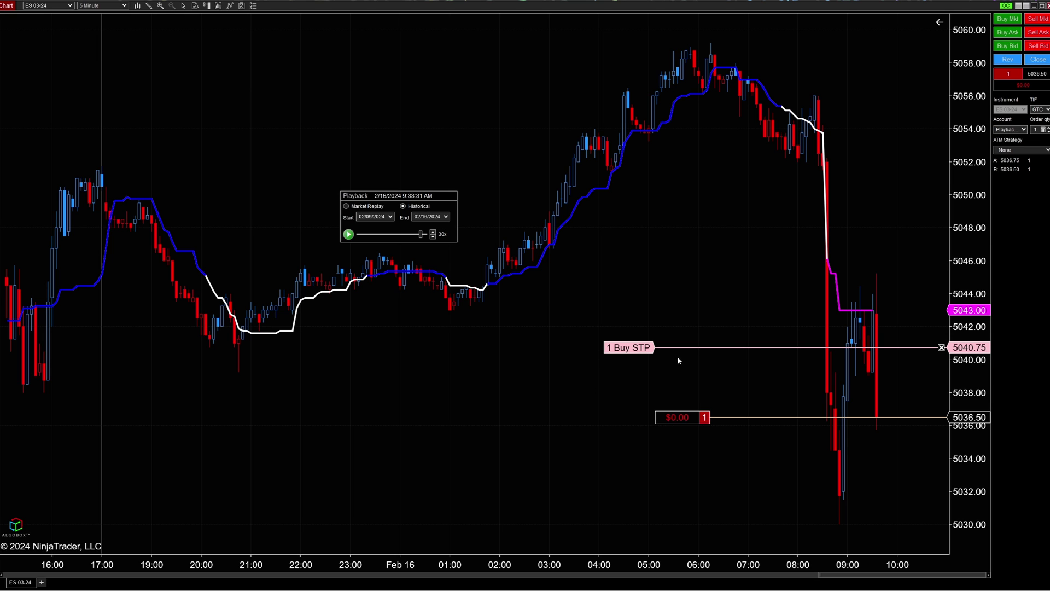
{"action": "right_click", "coordinate": [703, 495]}
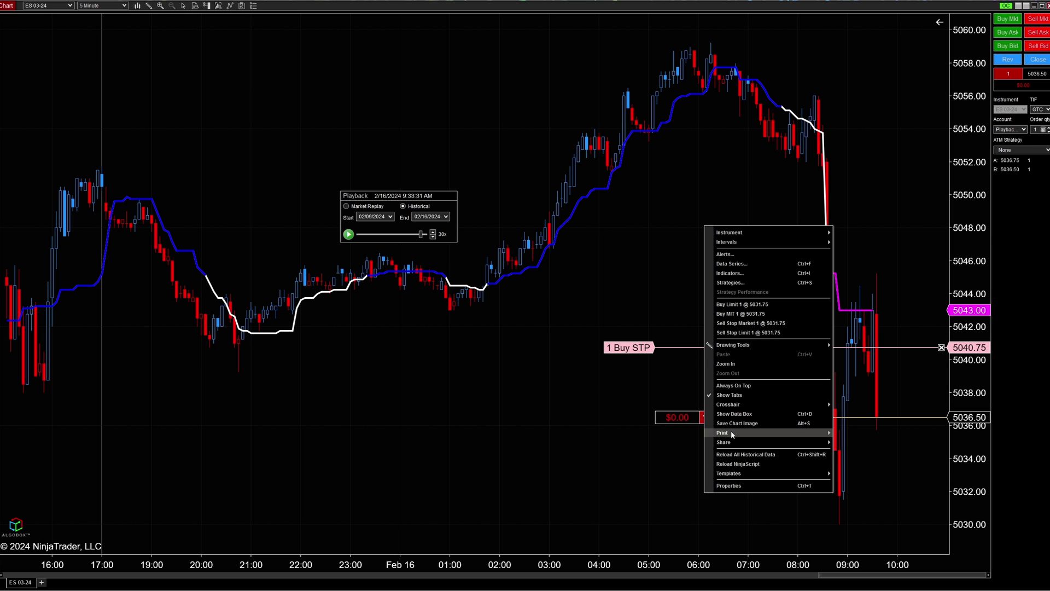
{"action": "left_click", "coordinate": [735, 304]}
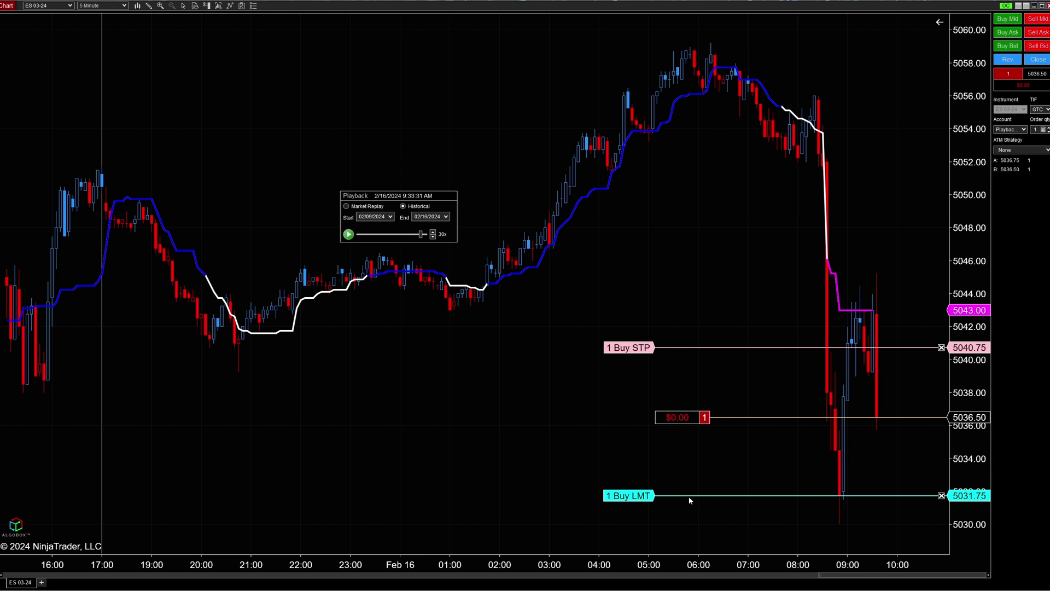
{"action": "left_click_drag", "start_coordinate": [979, 376], "coordinate": [754, 451]}
{"action": "left_click_drag", "start_coordinate": [647, 436], "coordinate": [675, 506]}
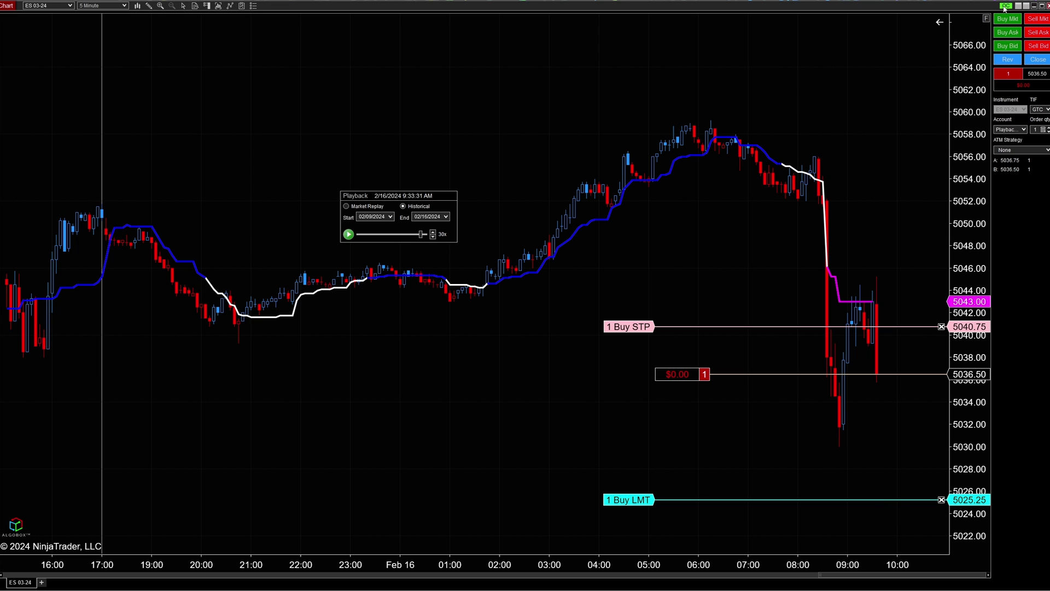
Step: Run the replay, auto-scale the price axis, and resume at 1x until the 5025.25 target fills
{"action": "left_click", "coordinate": [349, 234]}
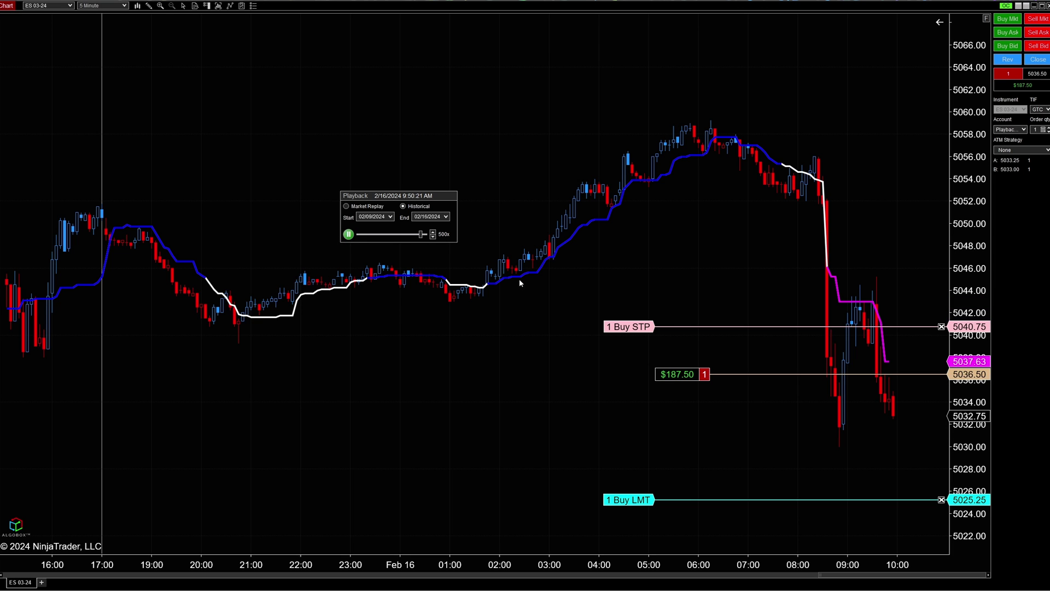
{"action": "left_click", "coordinate": [349, 234]}
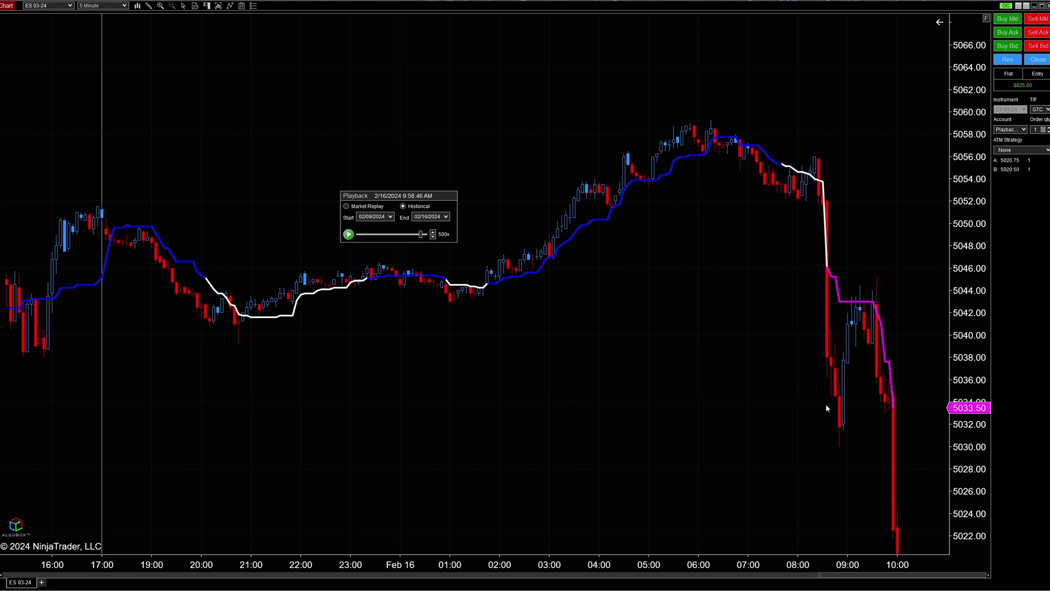
{"action": "left_click", "coordinate": [986, 18]}
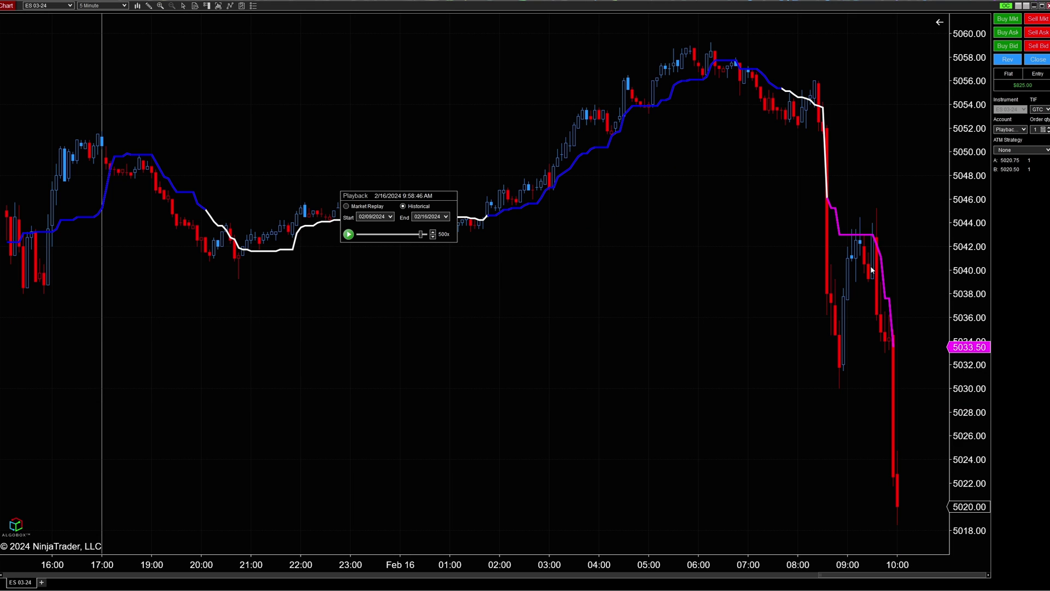
{"action": "left_click", "coordinate": [349, 234]}
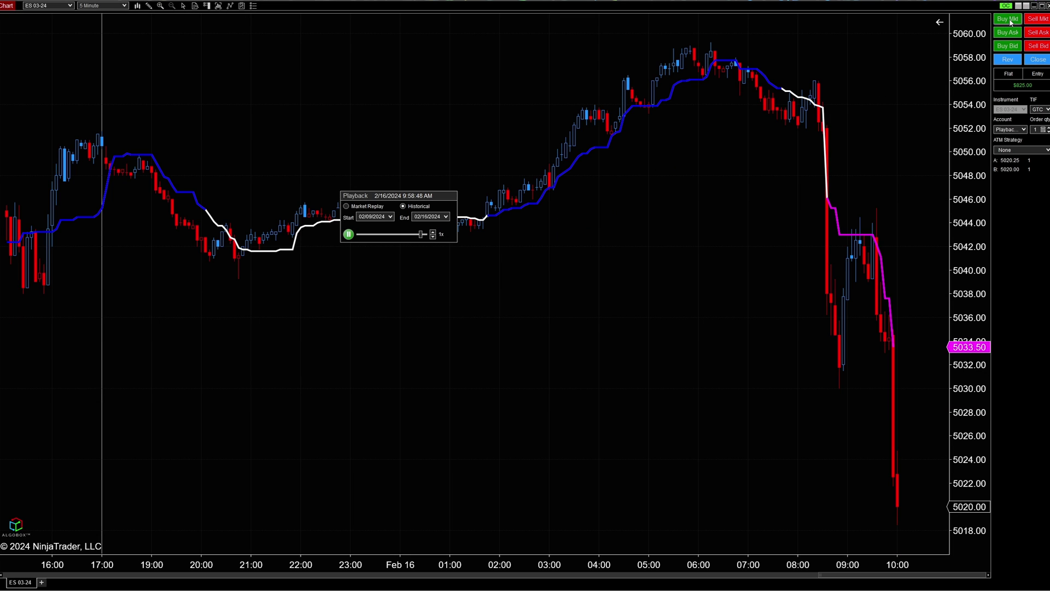
{"action": "left_click", "coordinate": [1038, 20]}
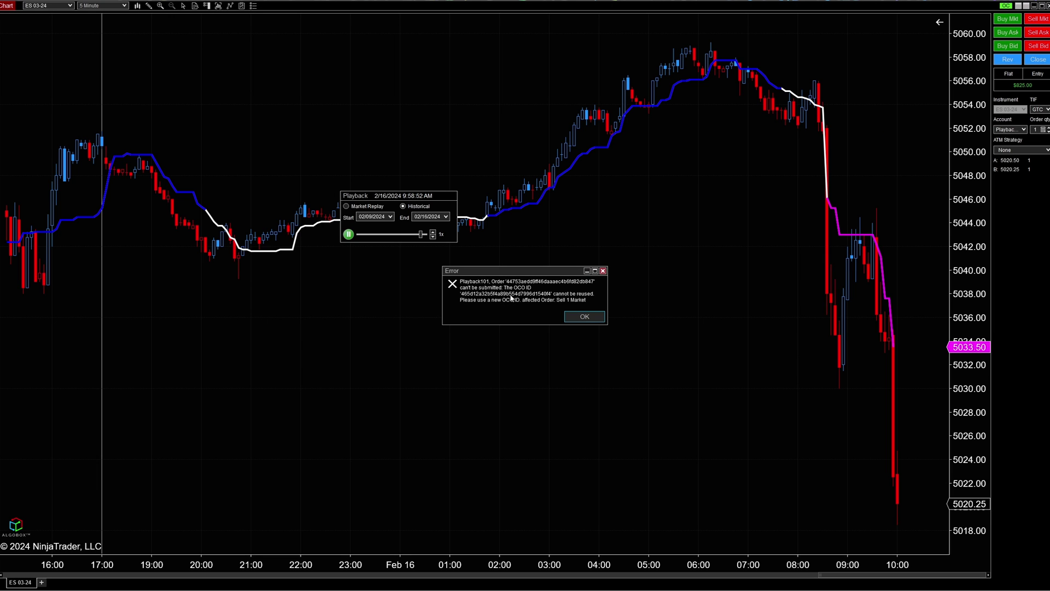
{"action": "left_click", "coordinate": [584, 316]}
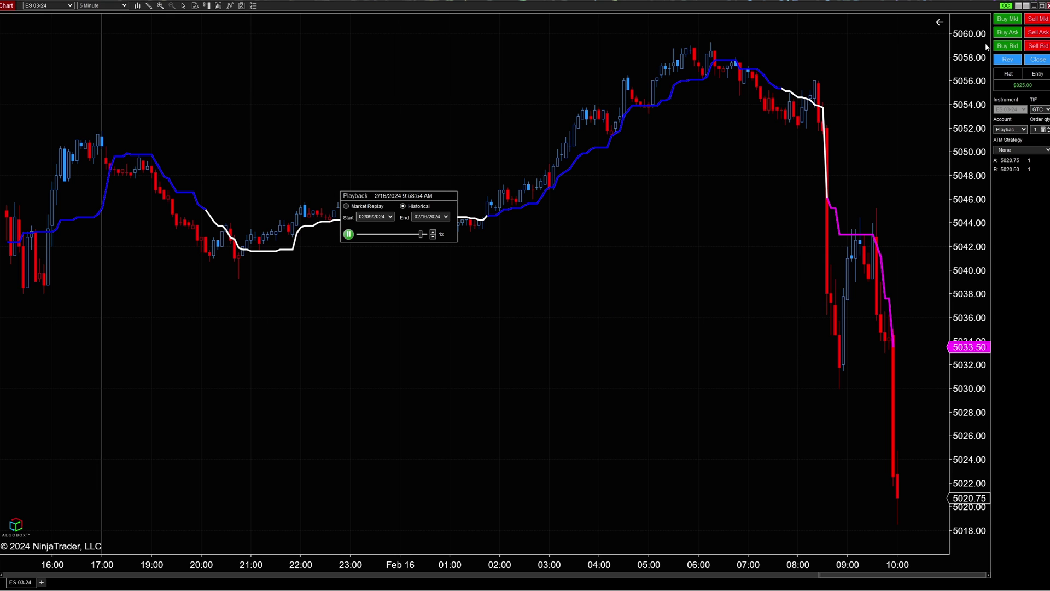
{"action": "left_click", "coordinate": [1044, 21]}
{"action": "left_click", "coordinate": [595, 318]}
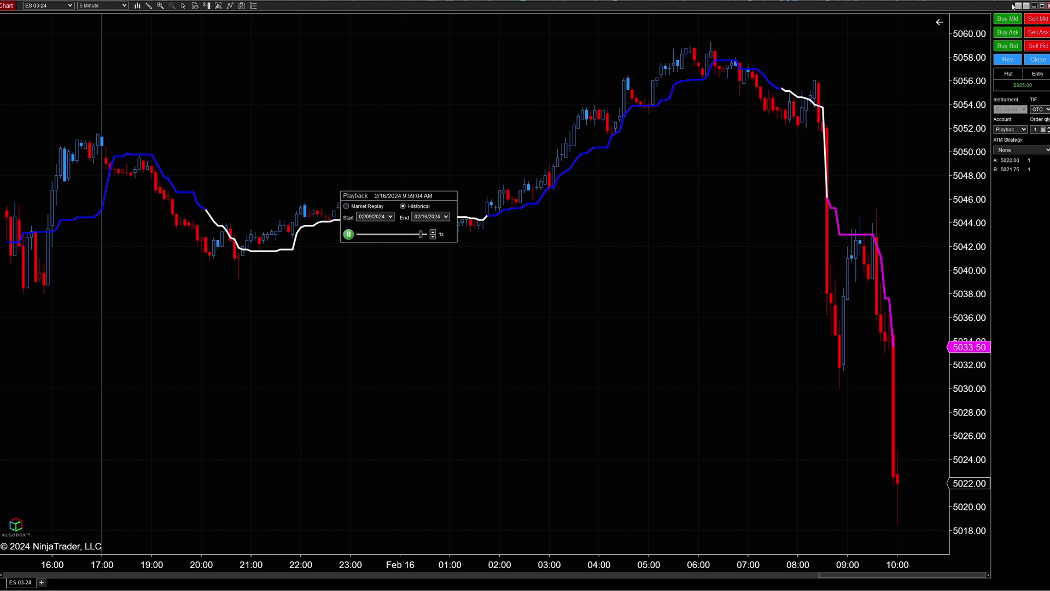
Step: Sell one ES contract at market at 5021.75, with extra right-side chart space
{"action": "left_click", "coordinate": [1037, 19]}
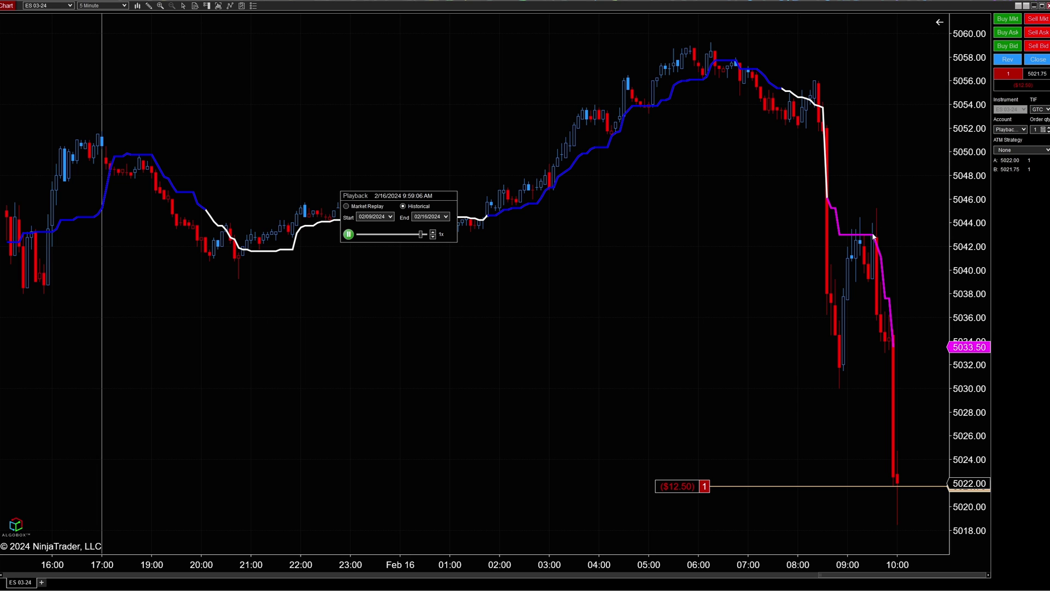
{"action": "scroll", "coordinate": [697, 340], "scroll_direction": "down", "scroll_amount": 3}
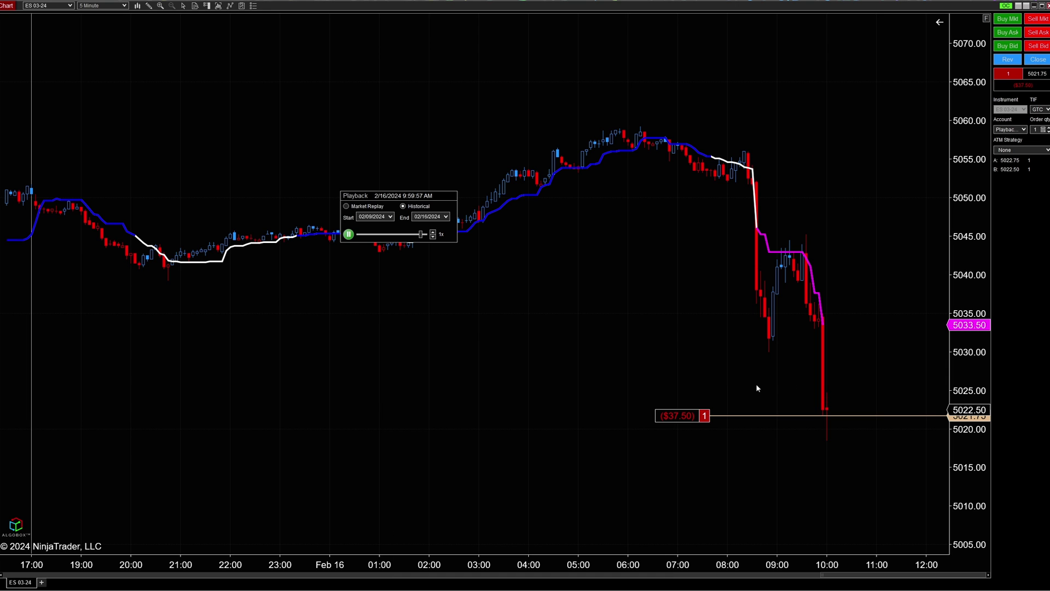
{"action": "right_click", "coordinate": [756, 507]}
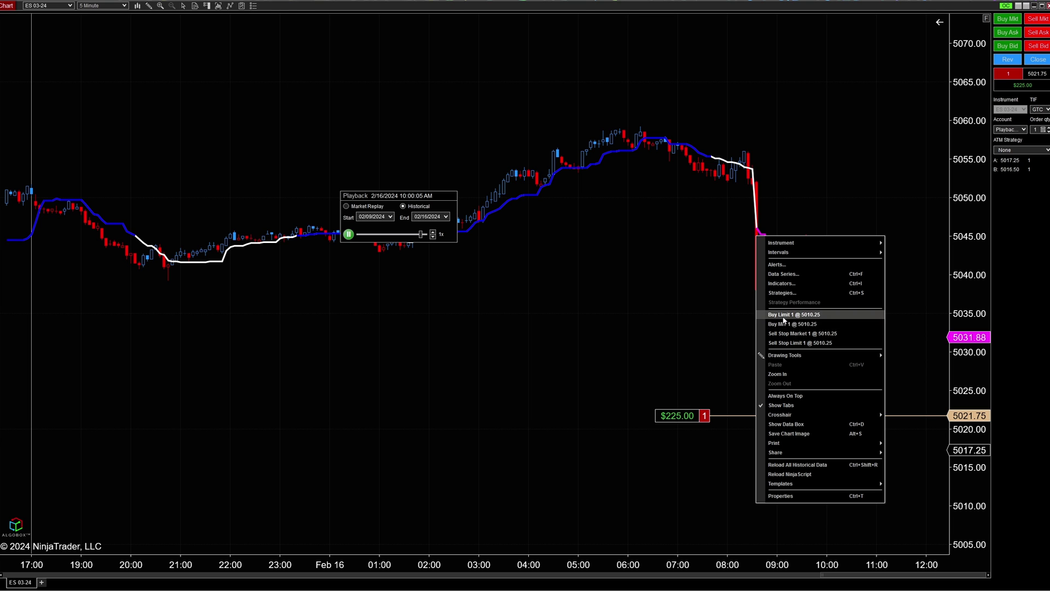
Step: Add a buy limit at 5010.25 moved to 5006.50, and a buy stop at 5035.25 lowered to 5025.50
{"action": "left_click", "coordinate": [793, 314]}
{"action": "left_click_drag", "start_coordinate": [651, 504], "coordinate": [629, 532]}
{"action": "right_click", "coordinate": [679, 315]}
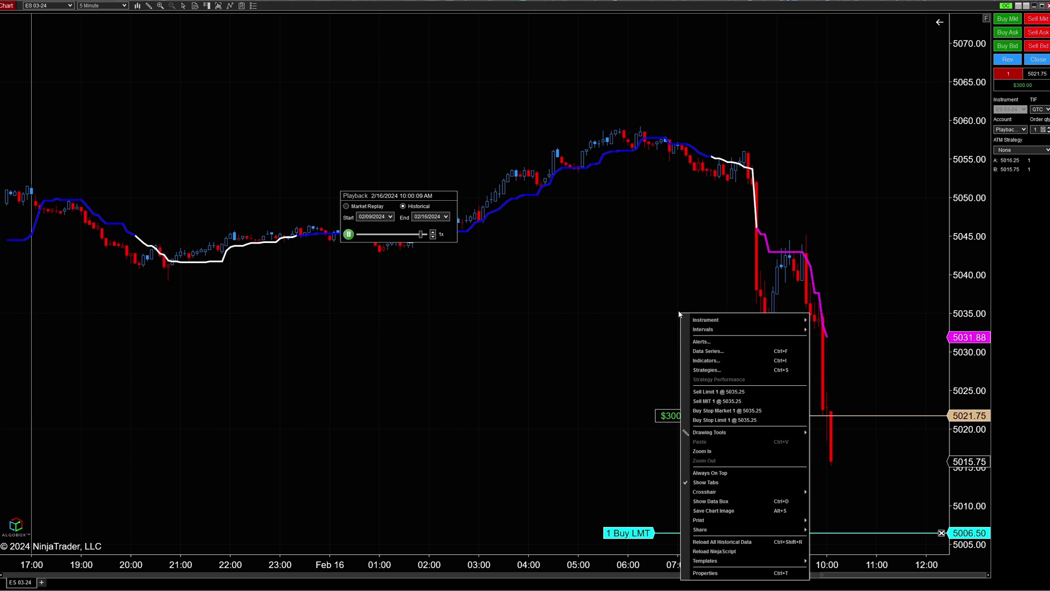
{"action": "left_click", "coordinate": [741, 415]}
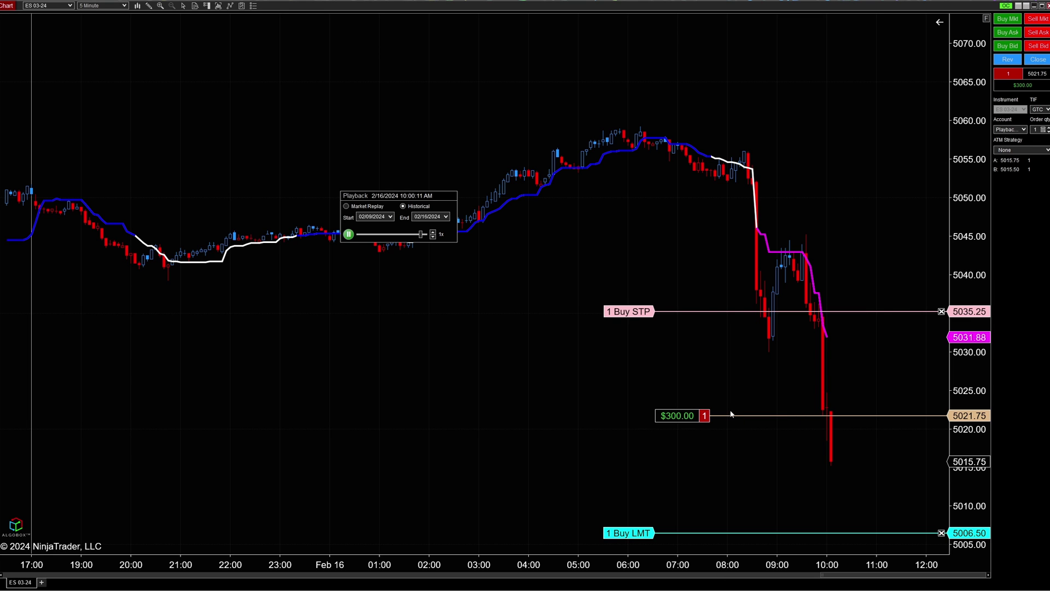
{"action": "left_click_drag", "start_coordinate": [636, 312], "coordinate": [662, 387]}
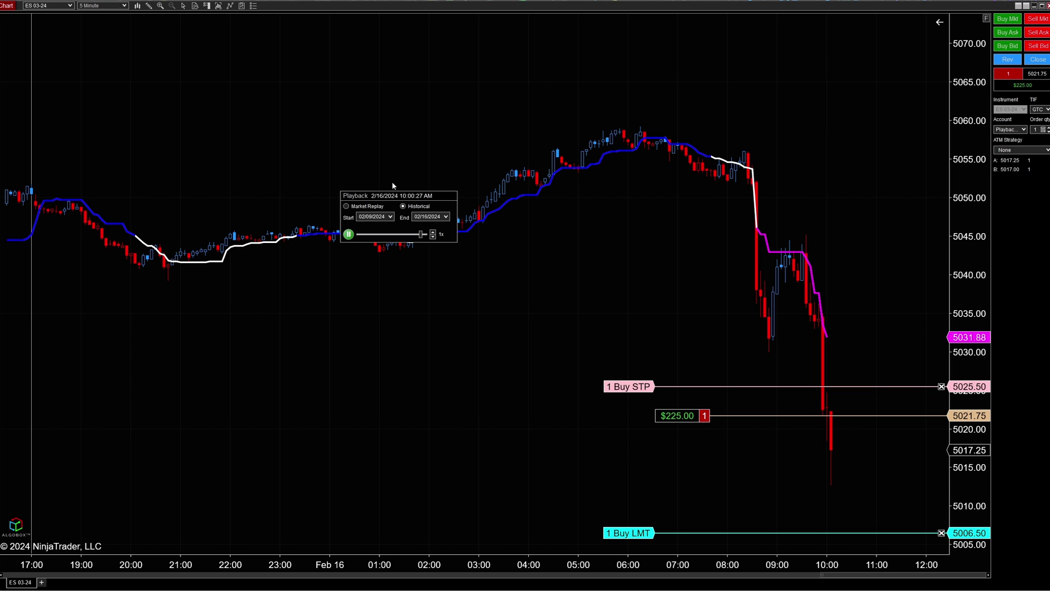
Step: Replay at 500x until the stop flattens the short, then sell one contract short at 5029.50
{"action": "left_click", "coordinate": [433, 232]}
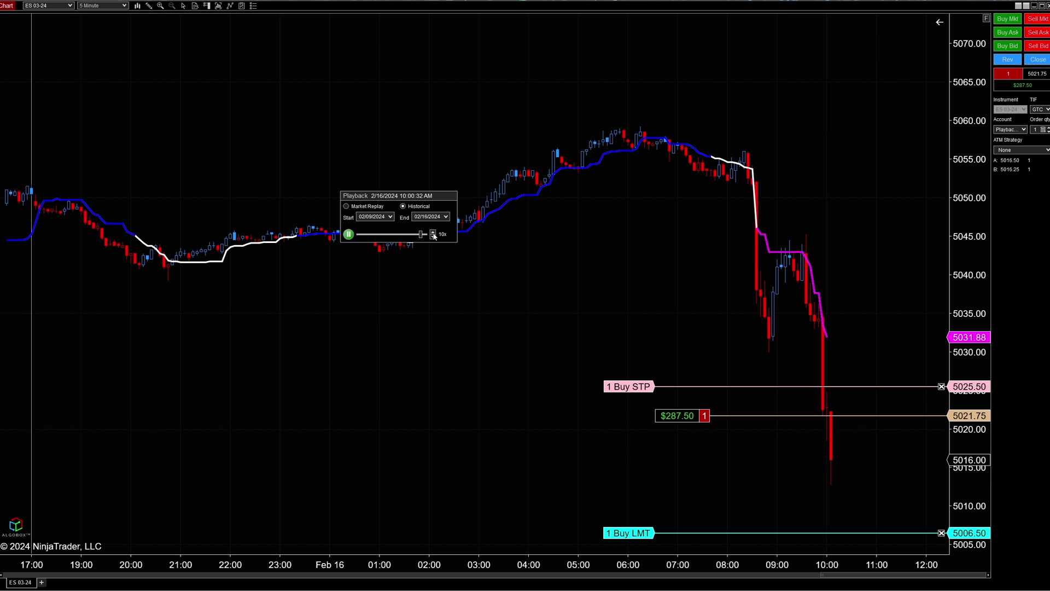
{"action": "left_click", "coordinate": [433, 233]}
{"action": "left_click", "coordinate": [433, 233]}
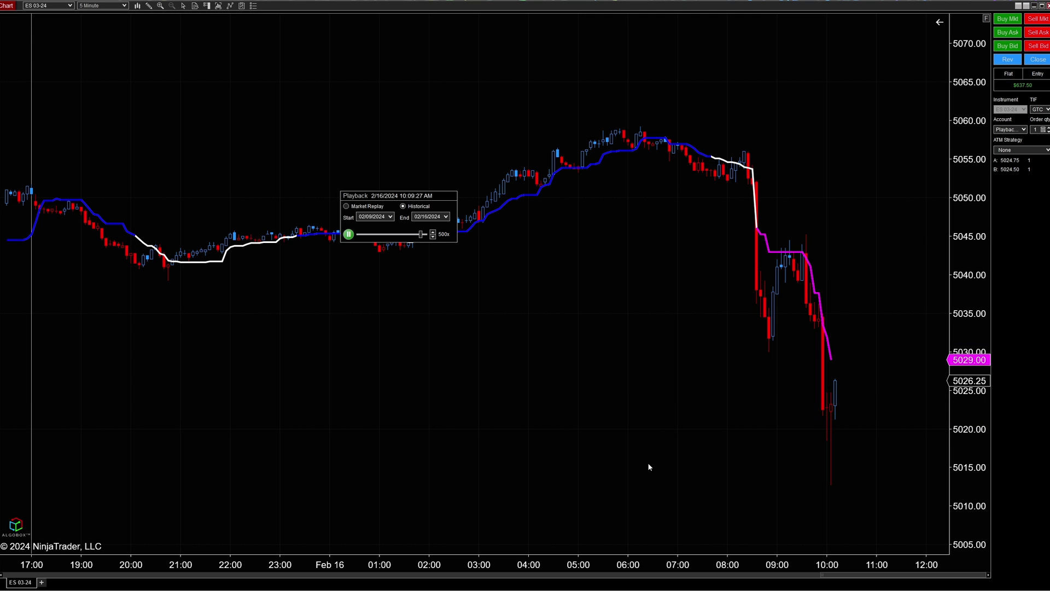
{"action": "left_click", "coordinate": [350, 235]}
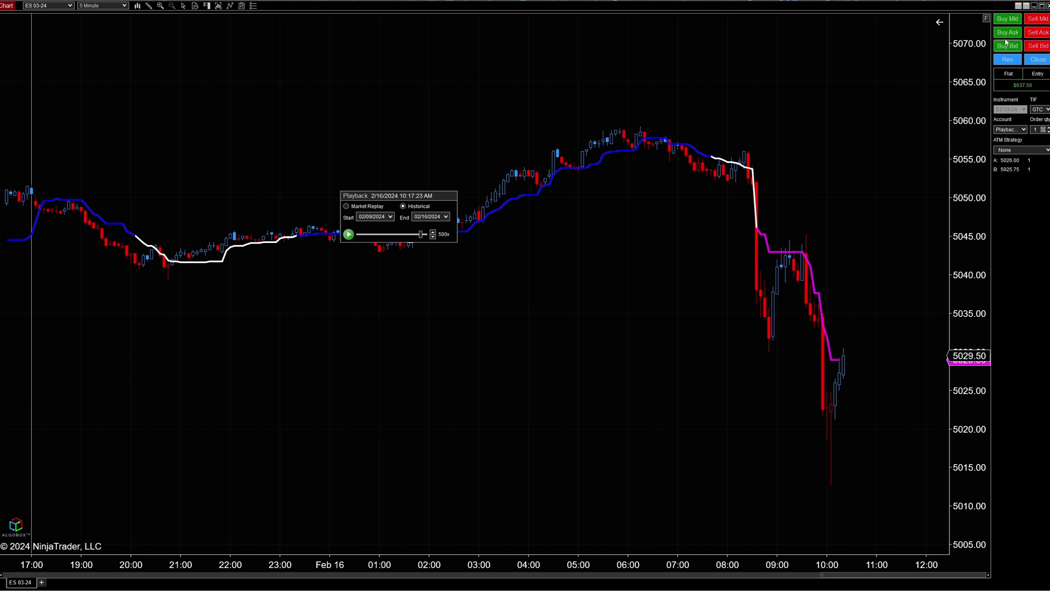
{"action": "left_click", "coordinate": [1037, 18]}
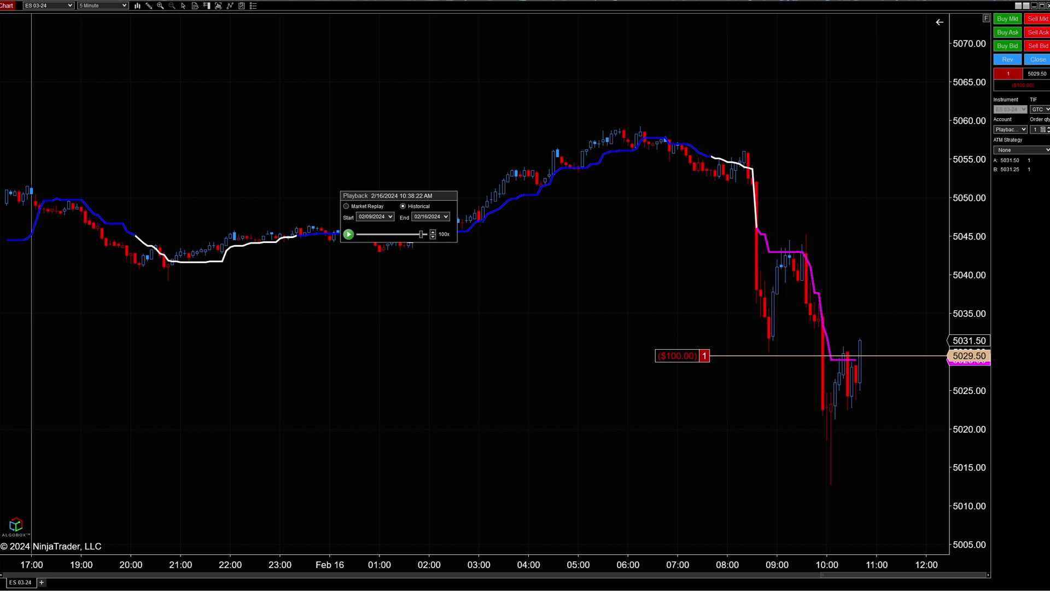
Step: Move the Positions list over the chart and open Apply ATM Strategy for the ES 03-24 short
{"action": "left_click_drag", "start_coordinate": [711, 3], "coordinate": [750, 99]}
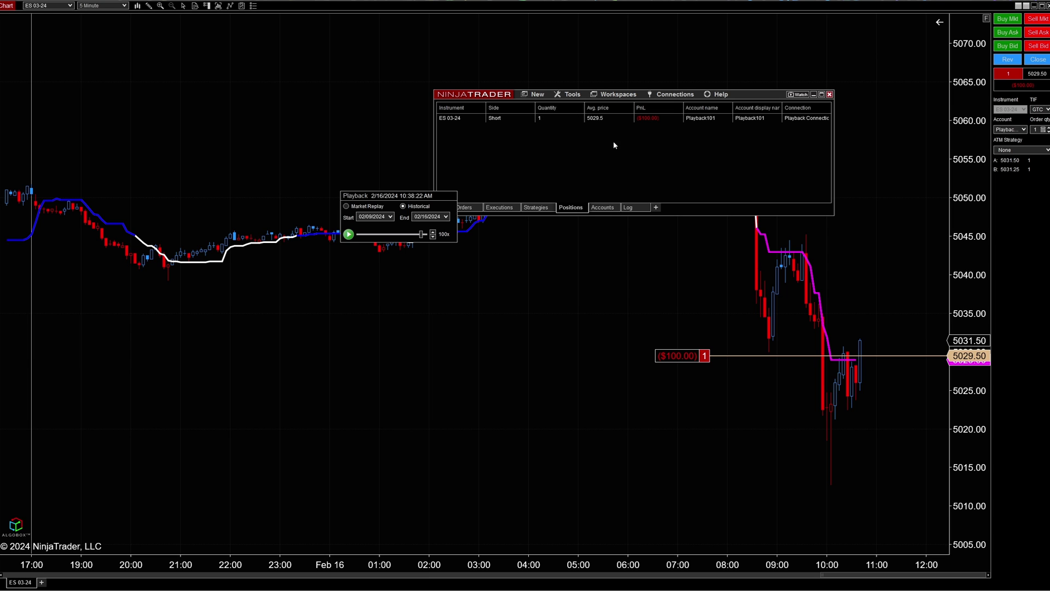
{"action": "left_click", "coordinate": [471, 120]}
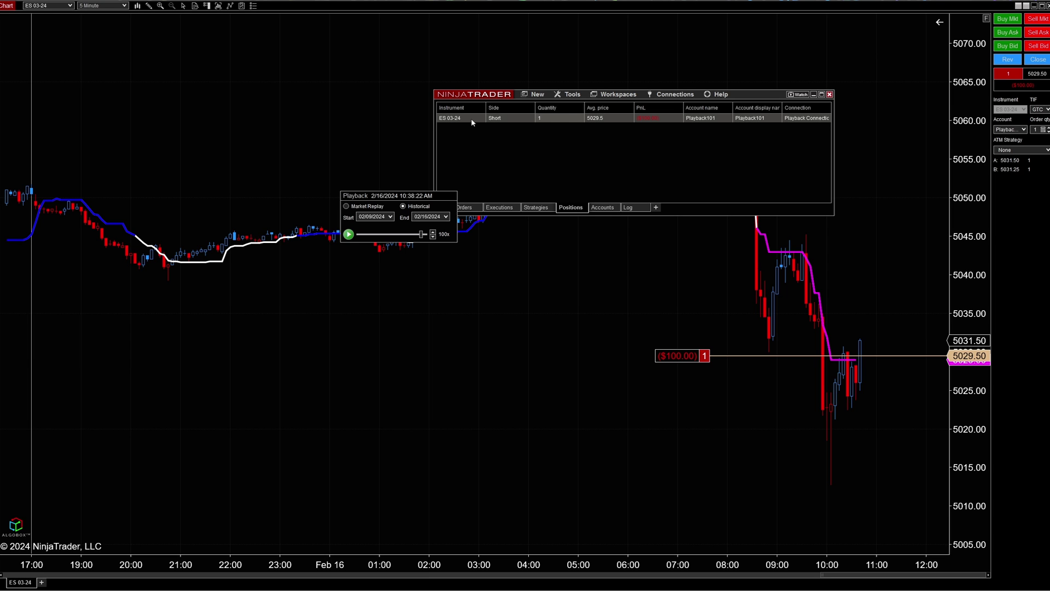
{"action": "right_click", "coordinate": [474, 122]}
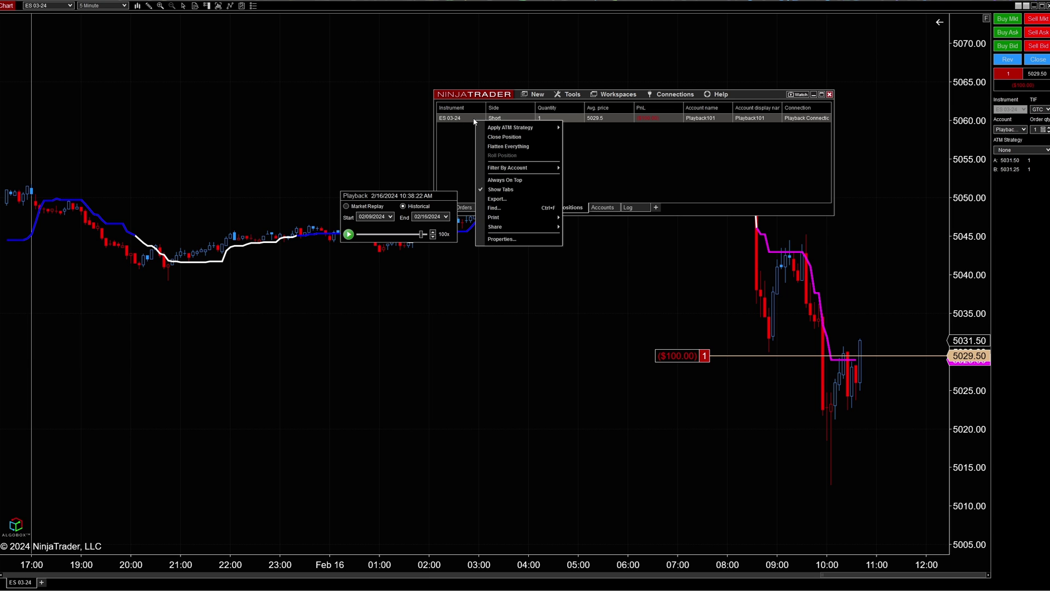
{"action": "mouse_move", "coordinate": [508, 129]}
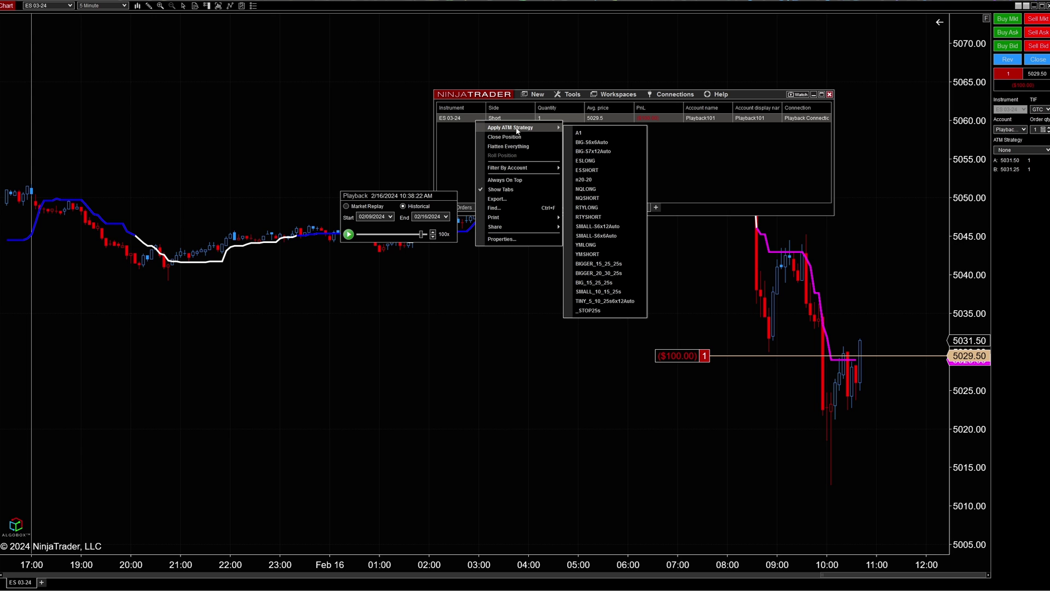
Step: Apply ATM strategy A1, set the target to 5015.25 and stop to 5033.75, then replay until stopped out
{"action": "left_click", "coordinate": [583, 134]}
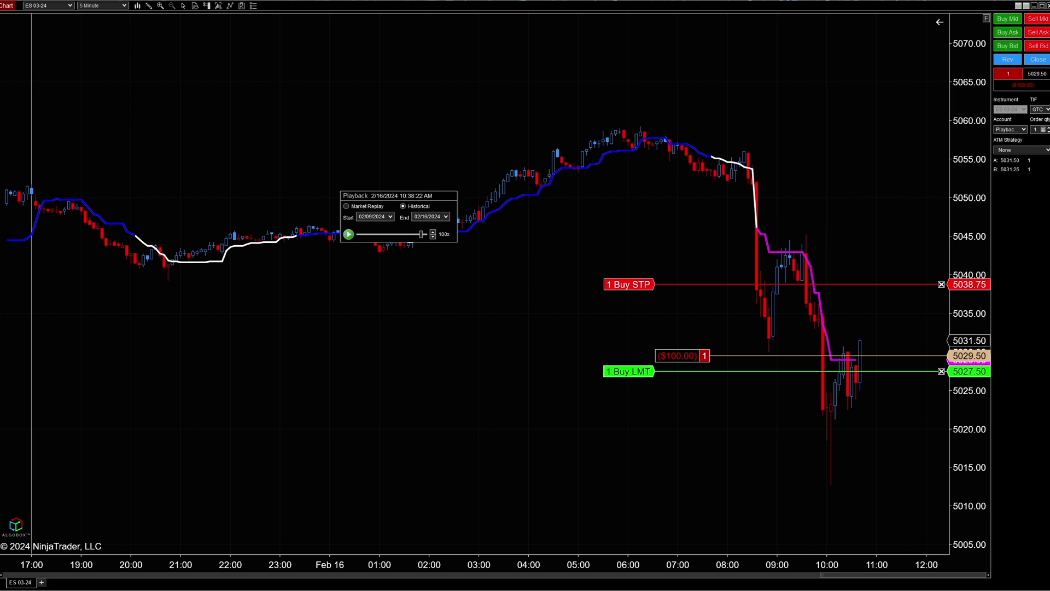
{"action": "left_click_drag", "start_coordinate": [648, 374], "coordinate": [673, 468]}
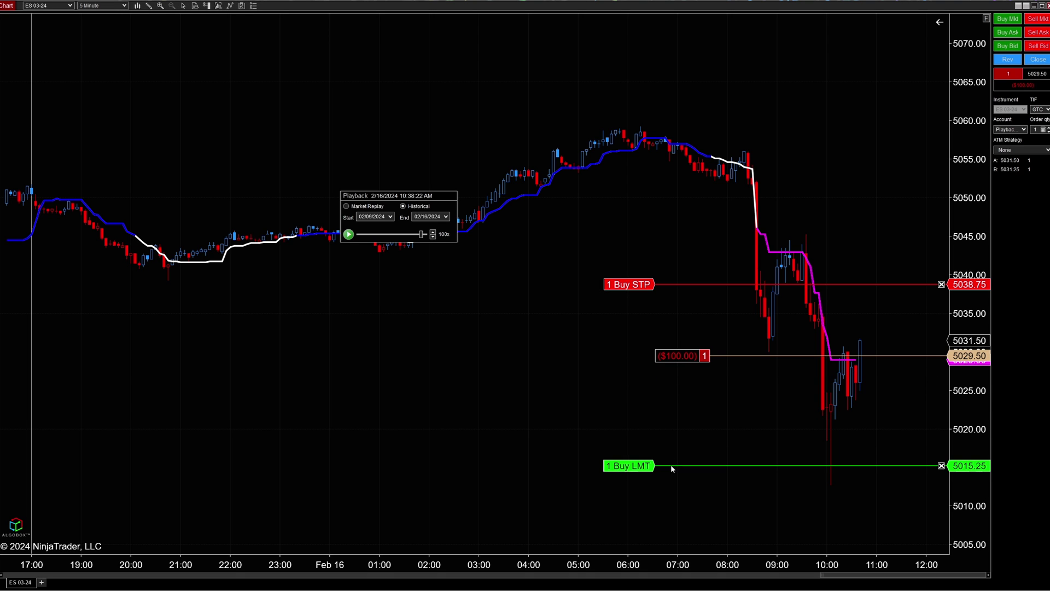
{"action": "left_click_drag", "start_coordinate": [649, 286], "coordinate": [656, 329]}
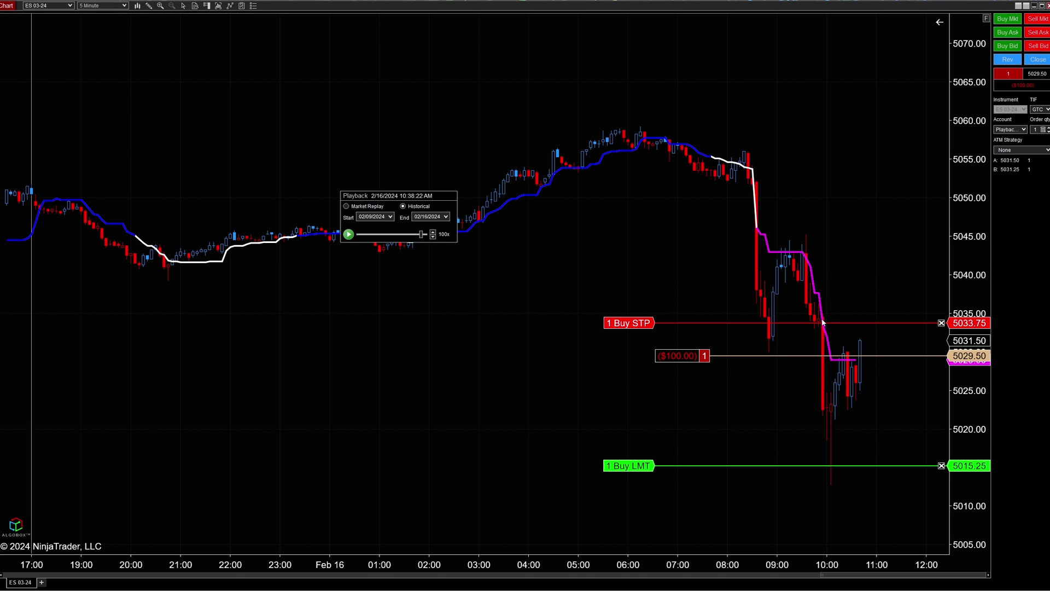
{"action": "left_click", "coordinate": [348, 234]}
{"action": "left_click", "coordinate": [348, 234]}
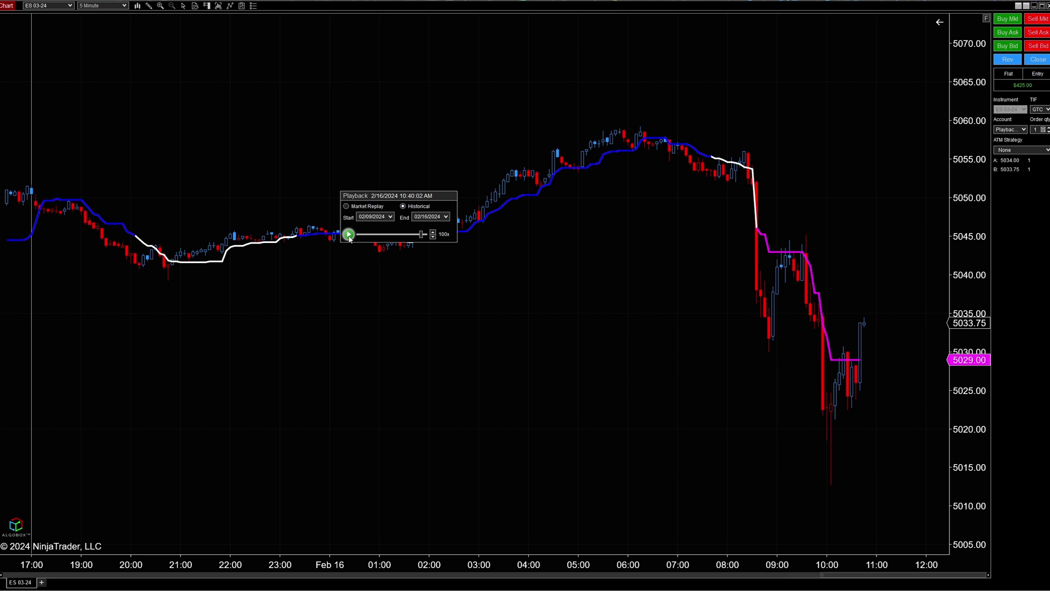